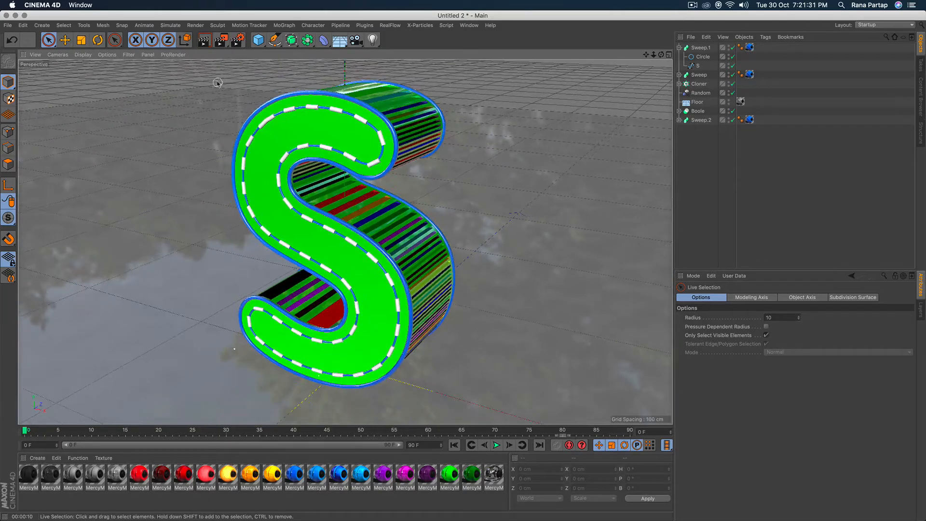
key("super+r")
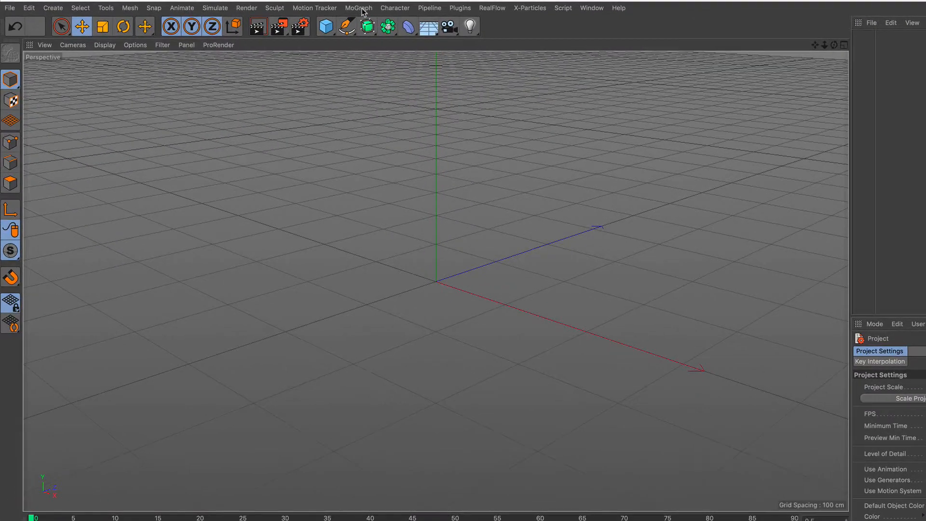
Add a MoText object with Middle alignment and the text S
left_click(285, 25)
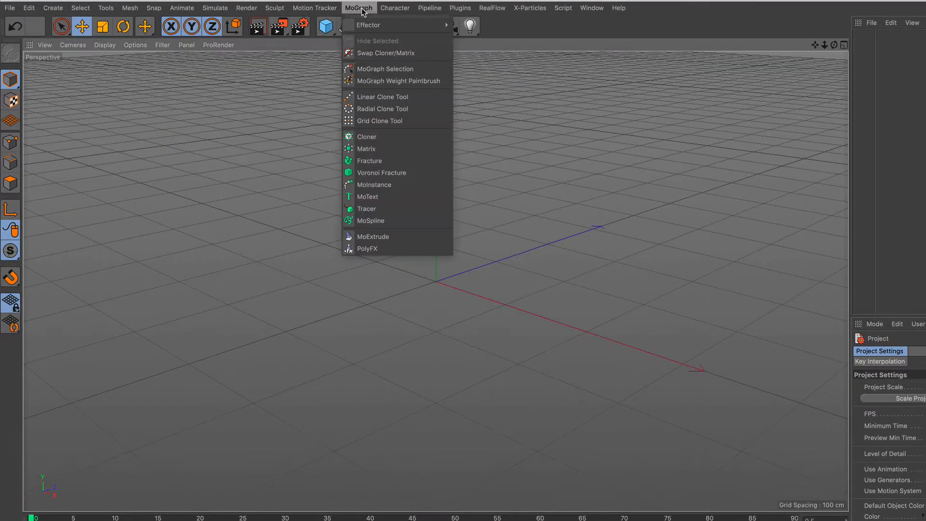
left_click(410, 197)
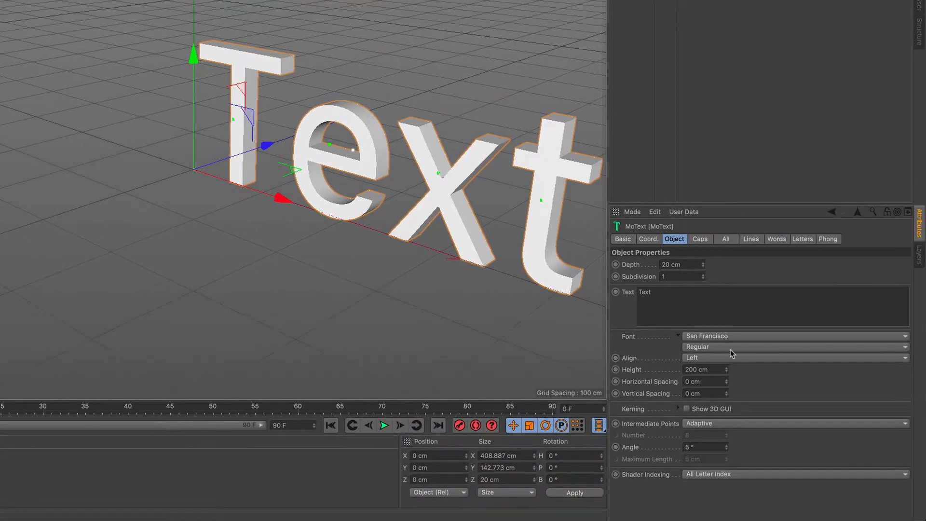
left_click(762, 360)
left_click(757, 376)
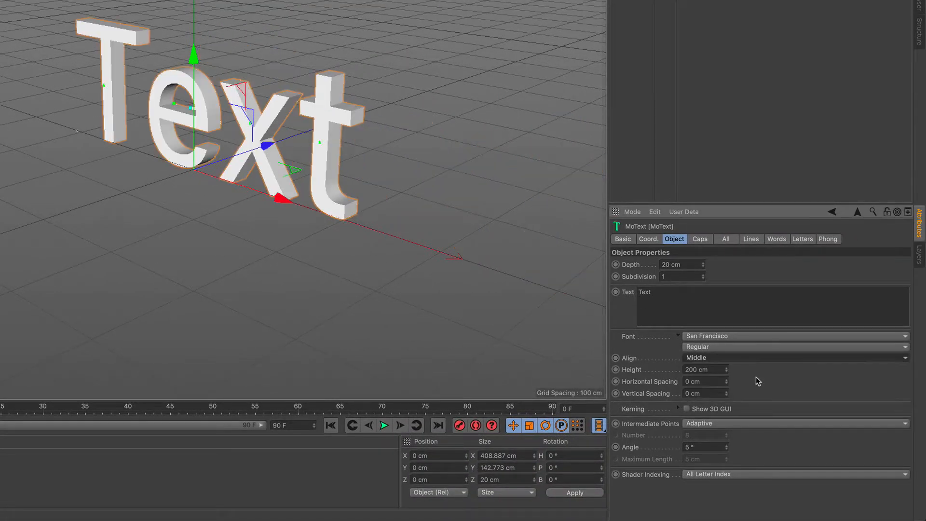
double_click(675, 292)
type("S")
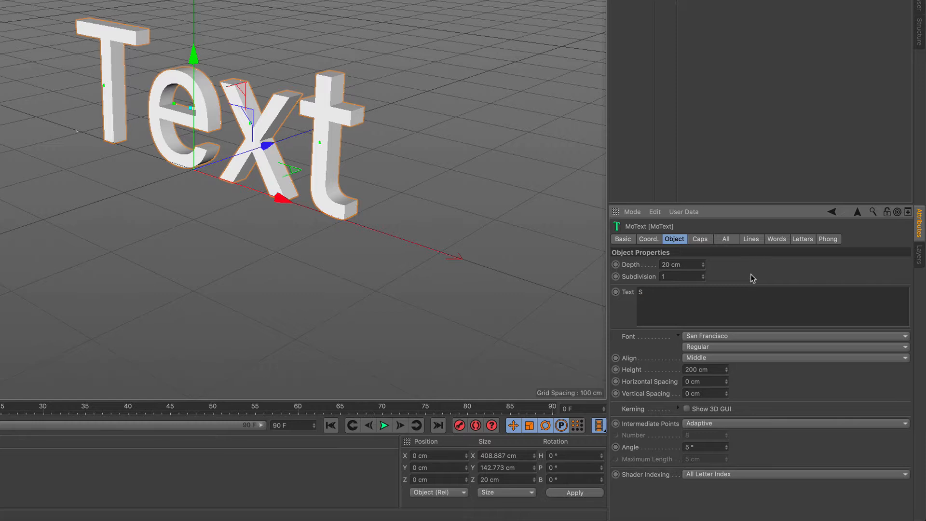
Set the letter's font to VAGRundschriftD and its depth to 50 cm
left_click(748, 335)
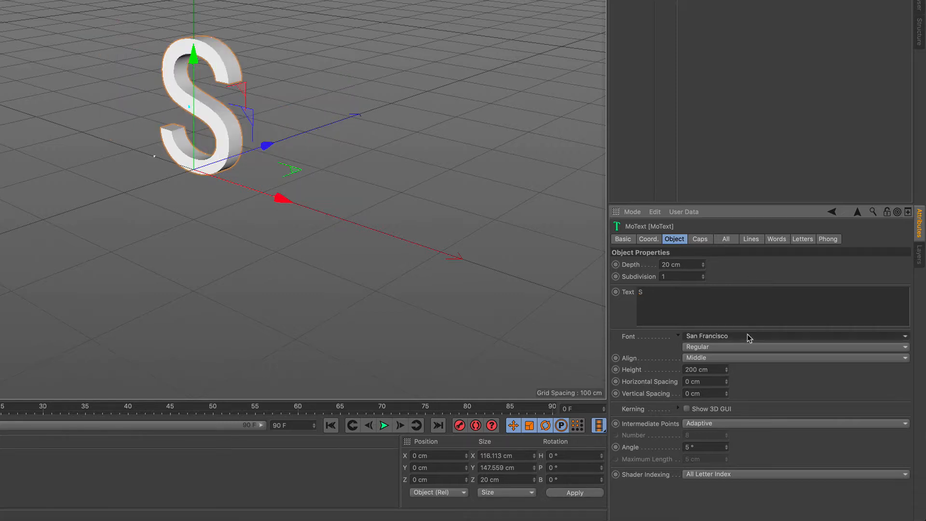
scroll(747, 334, "down", 10)
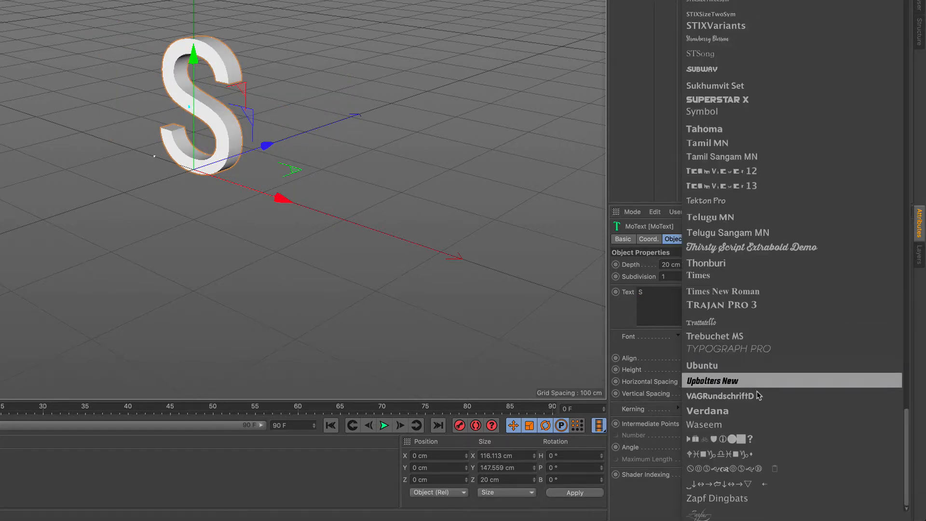
left_click(760, 397)
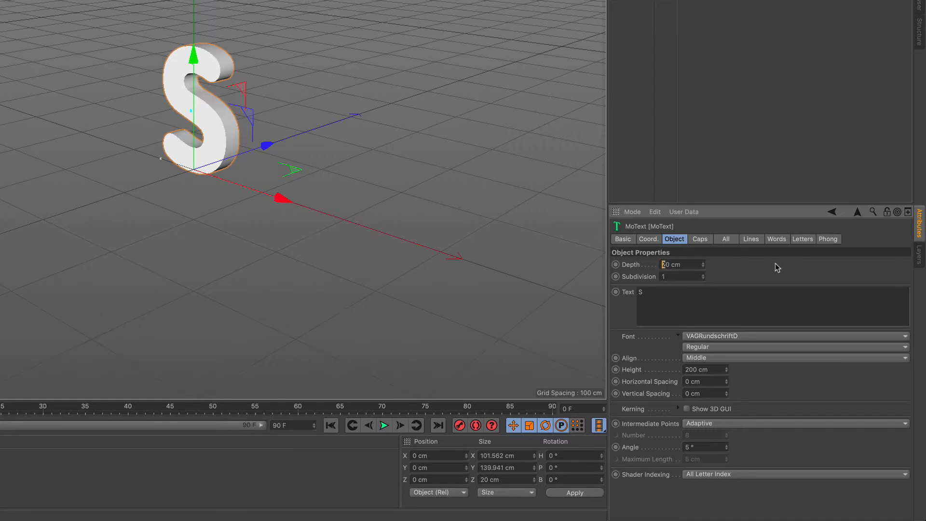
type("50")
key("Return")
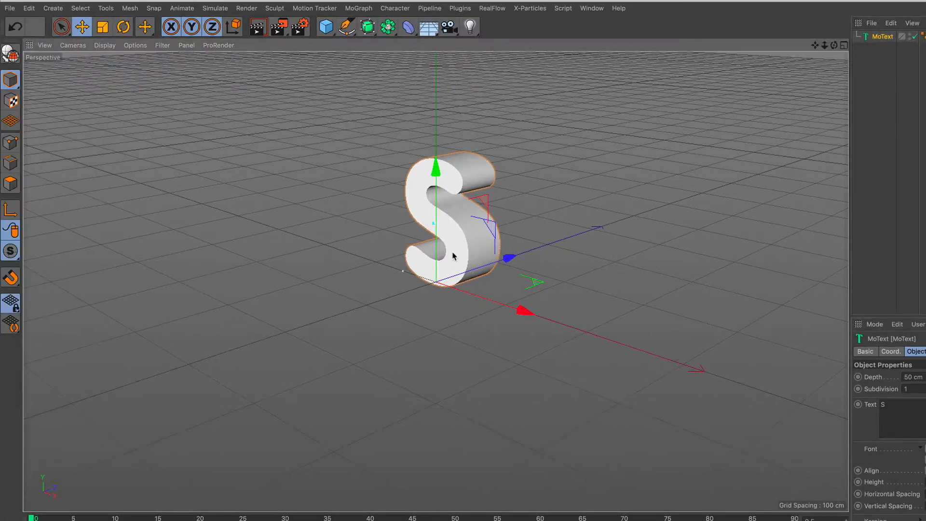
Switch the perspective view's display to Gouraud Shading (Lines) to show the letter's mesh
right_click_drag(210, 140, 209, 94, "alt")
middle_click_drag(452, 212, 462, 278, "alt")
right_click_drag(463, 278, 466, 191, "alt")
middle_click_drag(463, 245, 463, 269, "alt")
right_click_drag(463, 273, 464, 265, "alt")
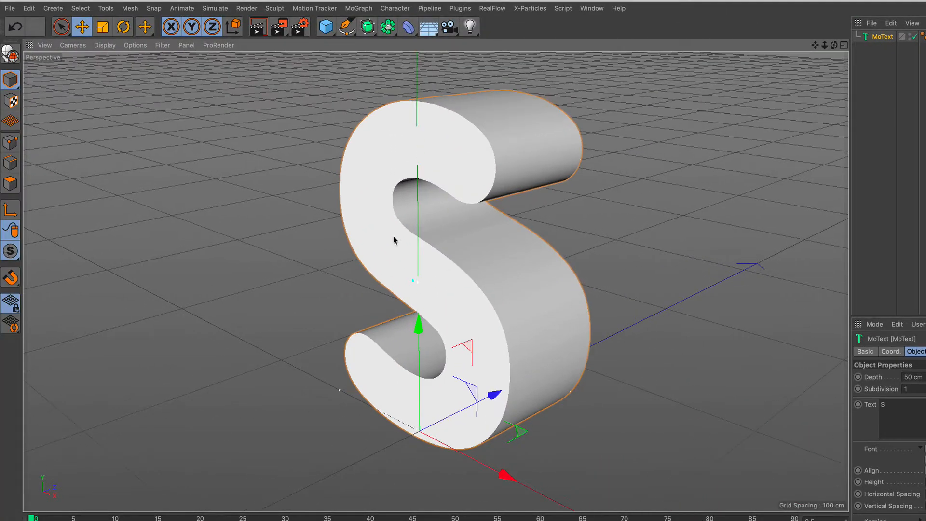
left_click(111, 46)
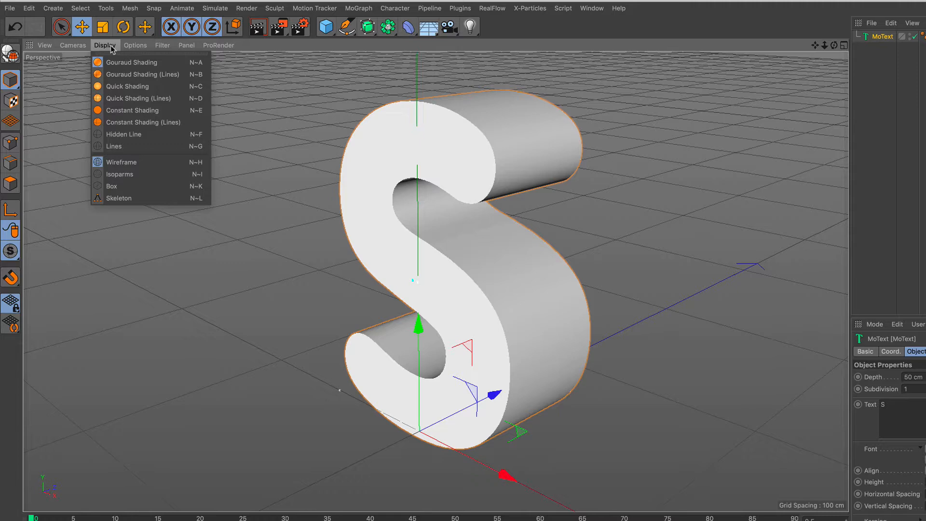
left_click(126, 75)
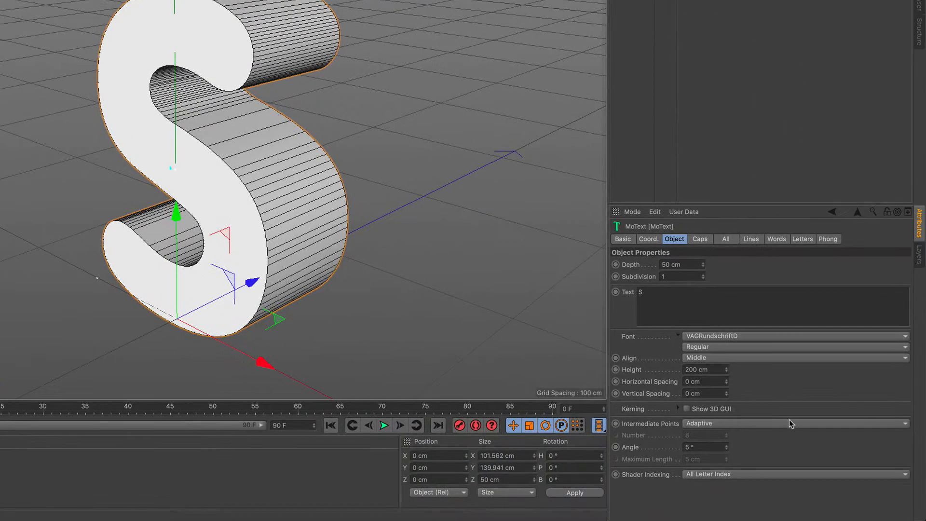
Set the MoText's intermediate points to Subdivided with a 90° angle, and its subdivision to 8
left_click(777, 423)
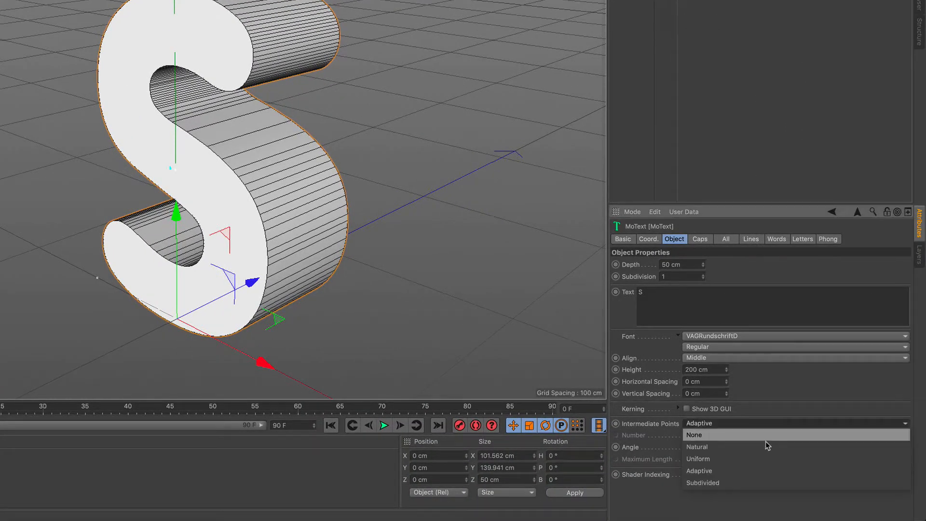
left_click(748, 487)
double_click(712, 450)
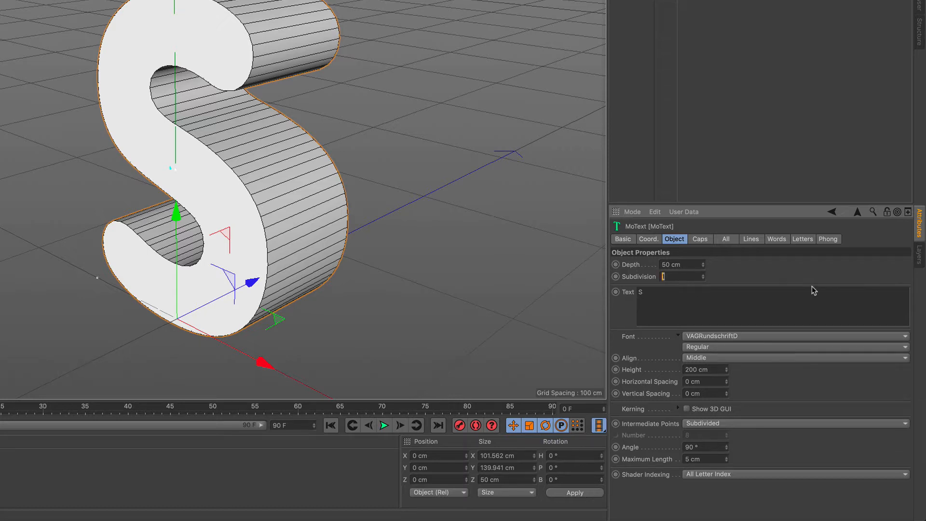
key("Return")
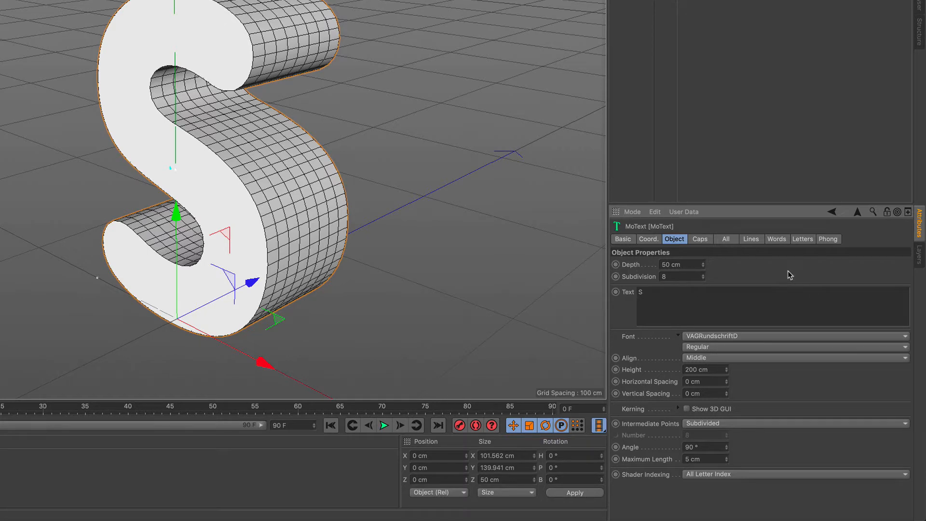
Set the letter's cap type to Quadrangles with a regular grid 5 cm wide
left_click(705, 241)
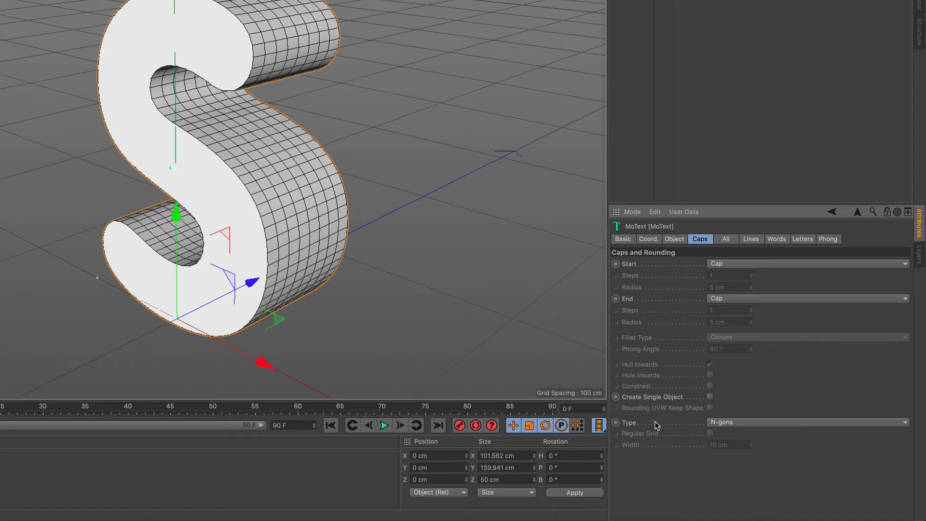
left_click(756, 424)
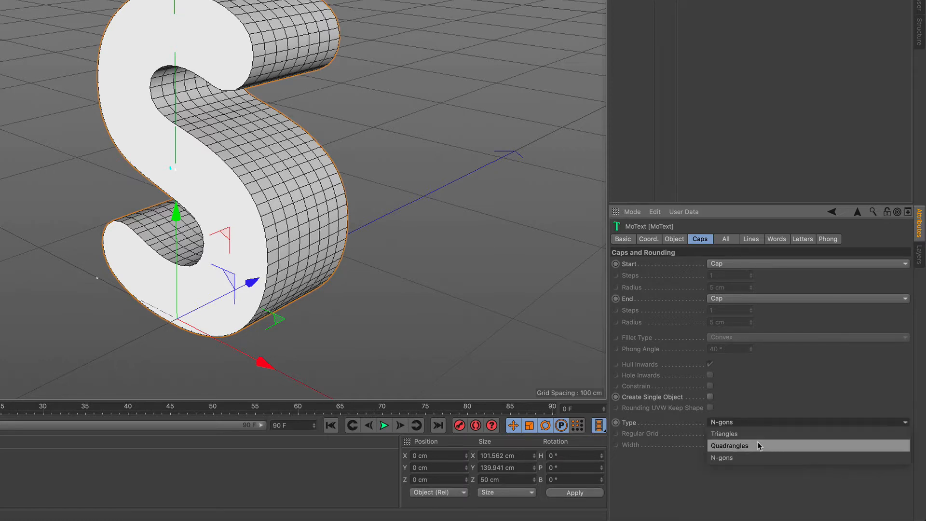
left_click(758, 445)
left_click(710, 433)
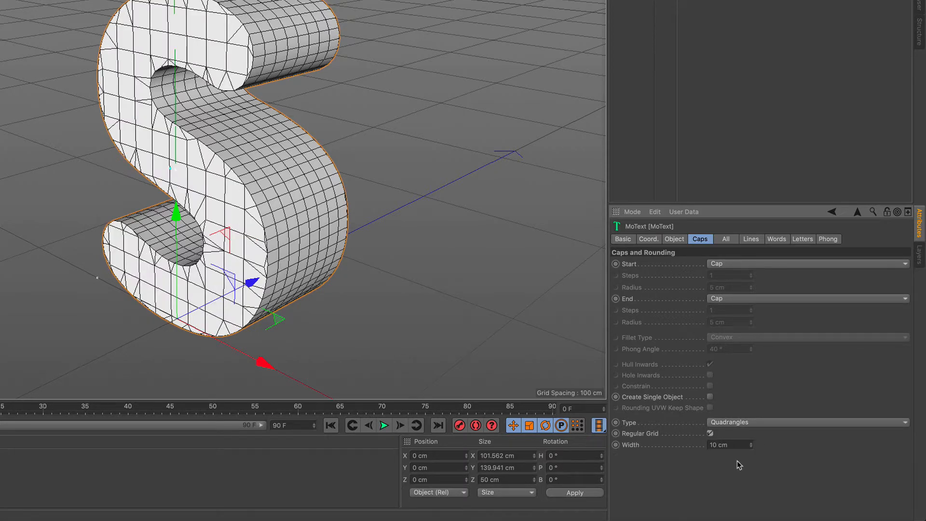
left_click(731, 444)
type("5")
key("Return")
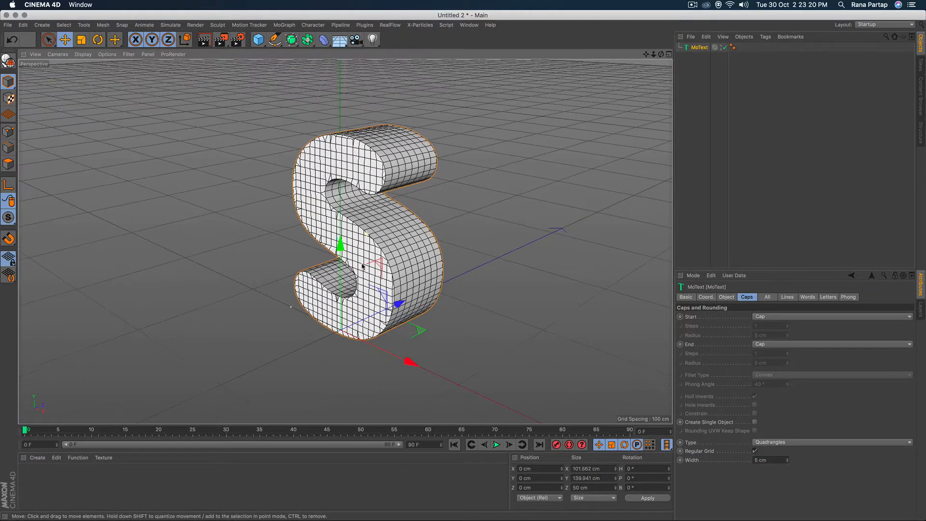
Add a cube primitive and flatten it to a Y size of 1 cm
left_click_drag(347, 287, 383, 250, "alt")
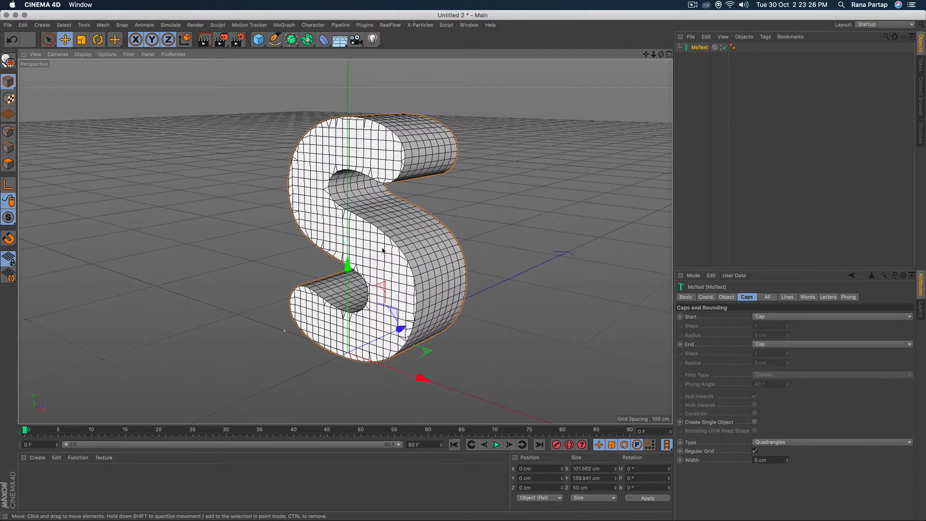
left_click(259, 39)
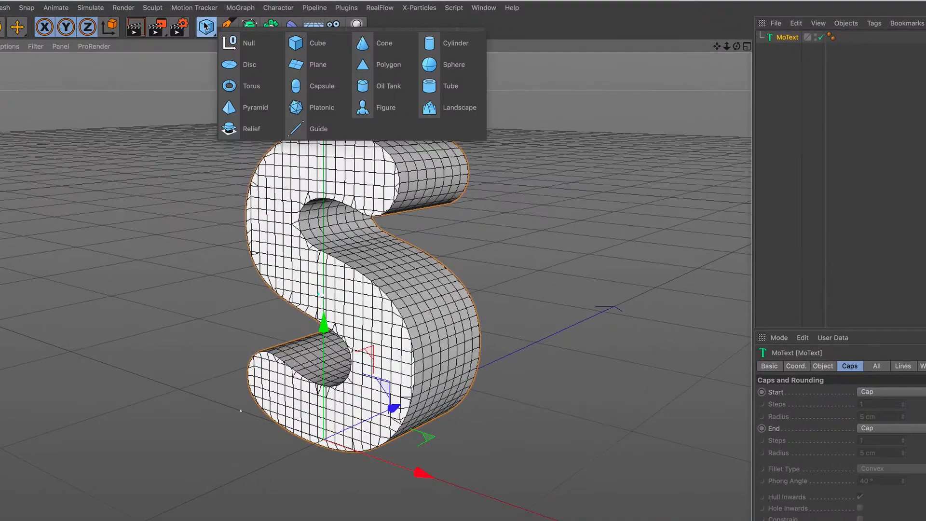
left_click(308, 49)
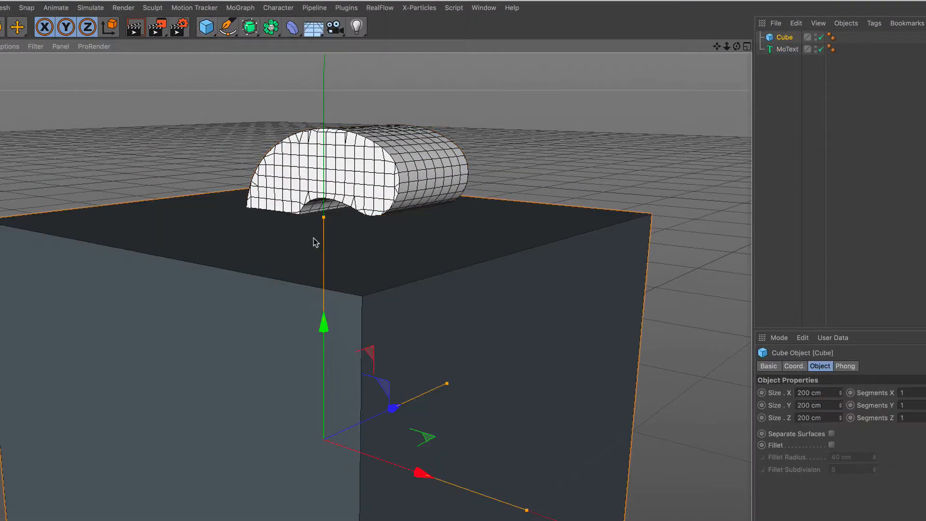
left_click_drag(322, 227, 326, 372)
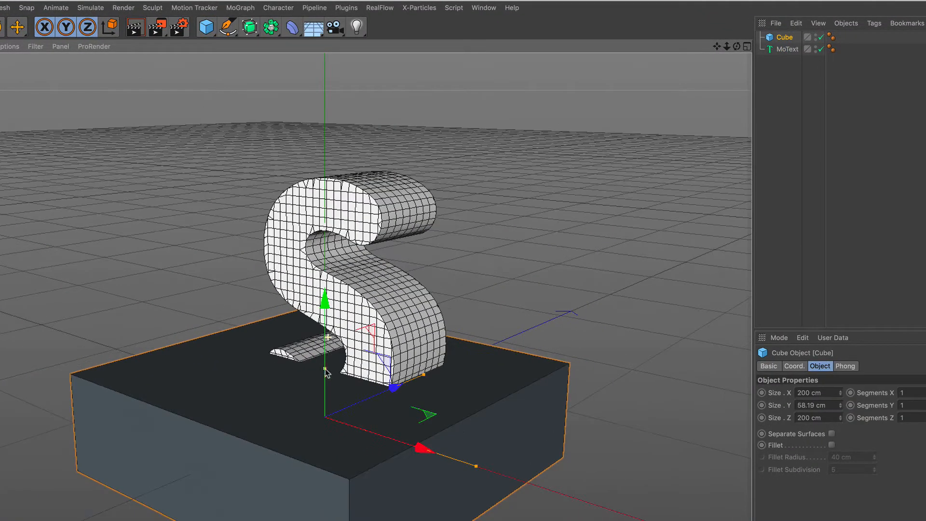
middle_click_drag(327, 385, 336, 308, "alt")
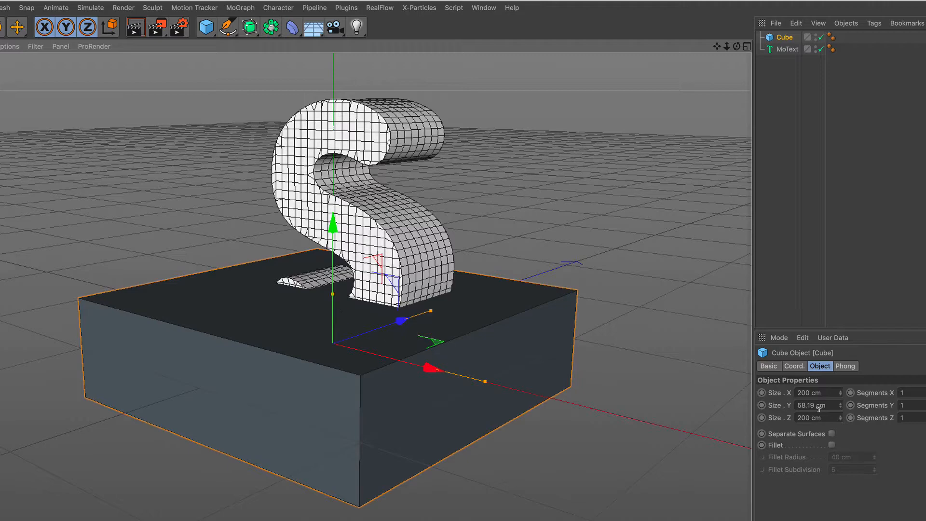
left_click(818, 407)
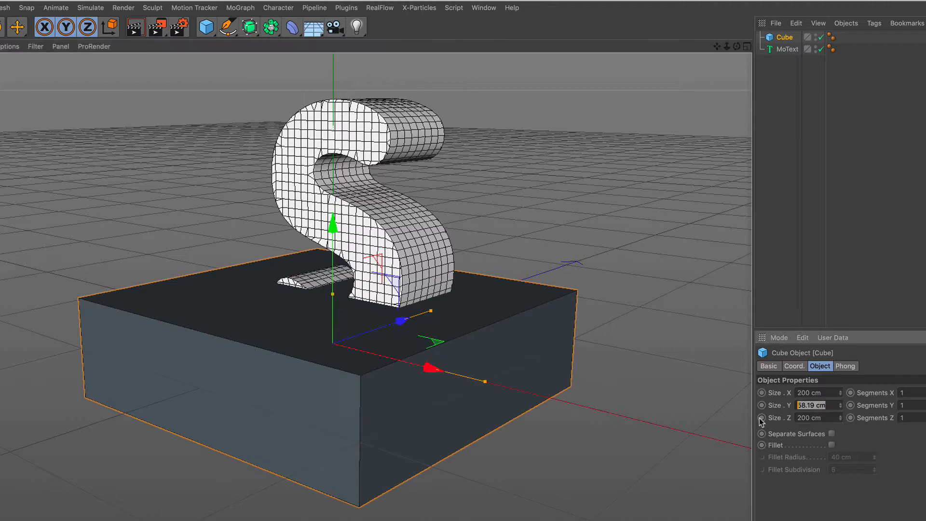
type("1")
key("Return")
Centre the flat cube within the letter's depth and narrow its Z size to about 45 cm
right_click_drag(362, 335, 355, 310, "alt")
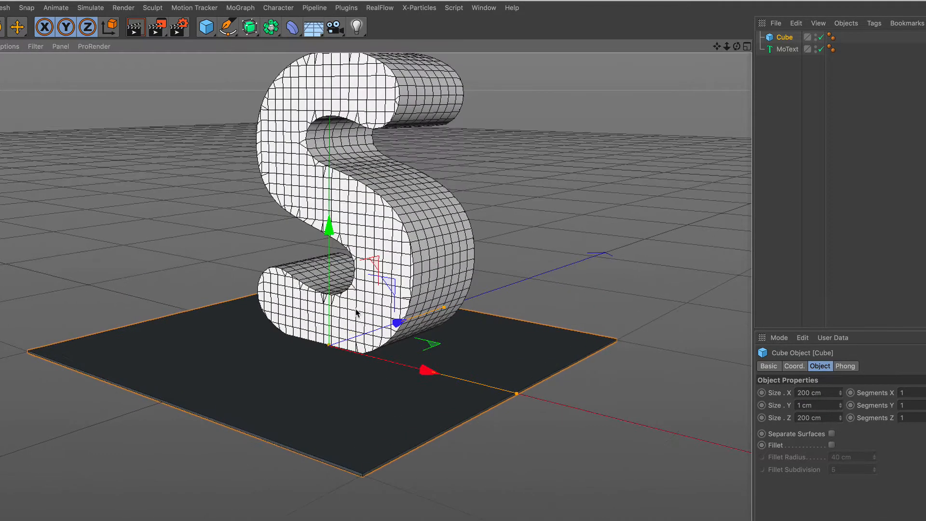
left_click_drag(363, 353, 278, 390, "alt")
left_click_drag(567, 322, 532, 327)
left_click_drag(441, 344, 451, 310, "alt")
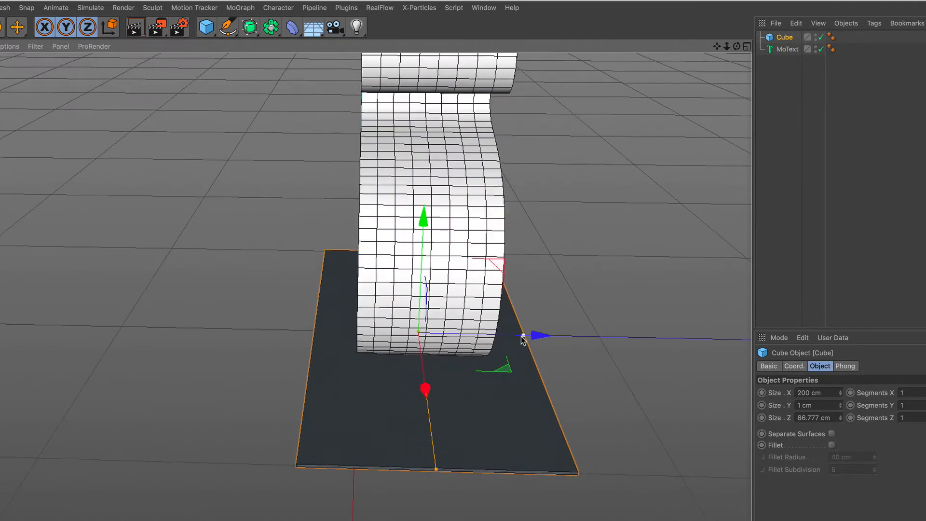
left_click_drag(521, 335, 478, 347)
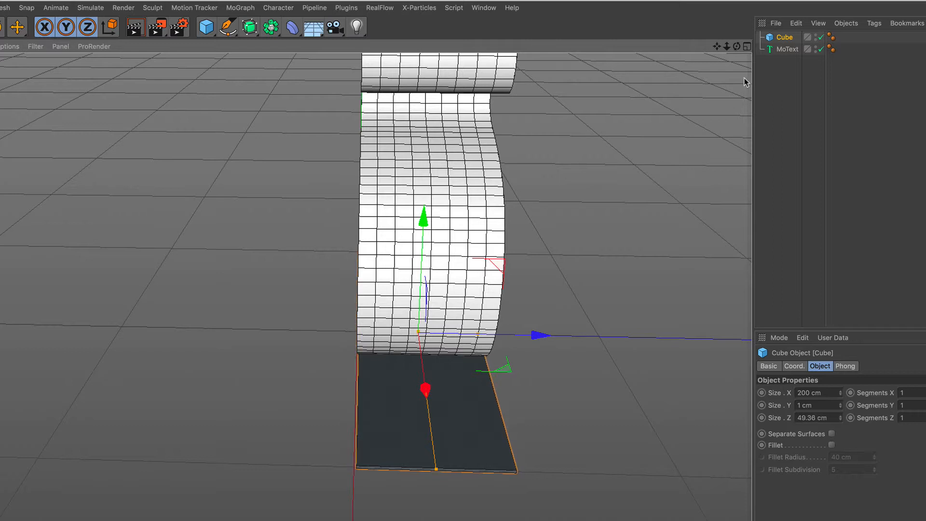
middle_click(543, 175)
right_click_drag(536, 158, 567, 73, "alt")
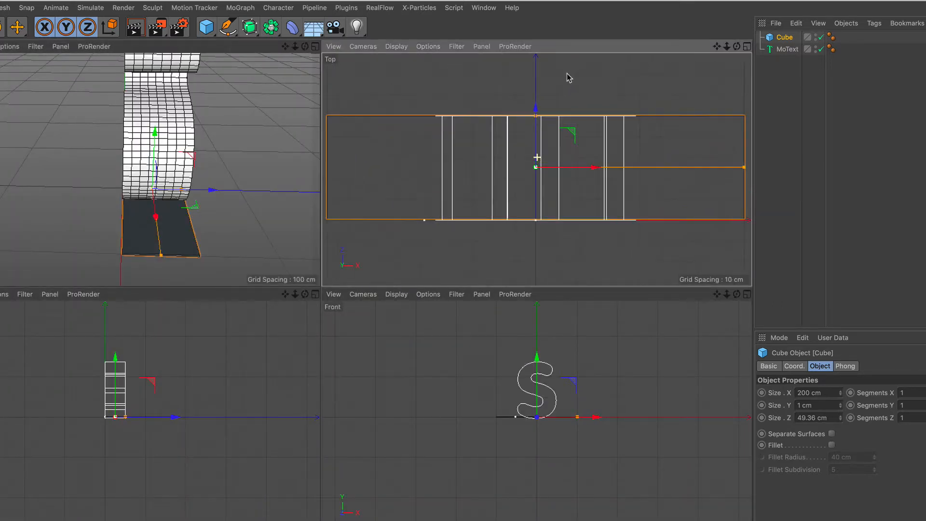
left_click_drag(535, 117, 535, 123)
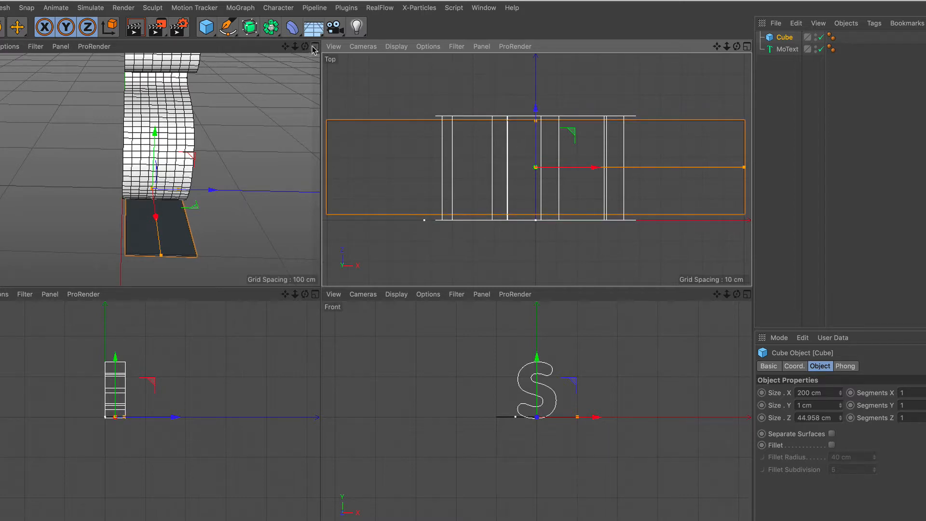
Add a MoGraph Cloner and make the flat cube its child
middle_click(309, 215)
left_click_drag(376, 246, 475, 250, "alt")
scroll(321, 224, "down", 3)
middle_click_drag(322, 224, 332, 261, "alt")
right_click_drag(332, 260, 331, 246, "alt")
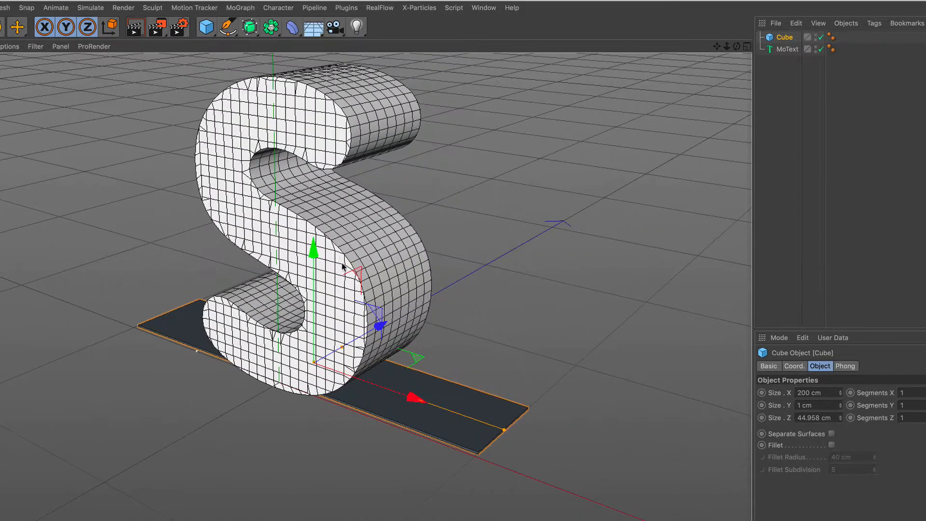
left_click_drag(342, 264, 325, 235, "alt")
right_click_drag(342, 266, 340, 255, "alt")
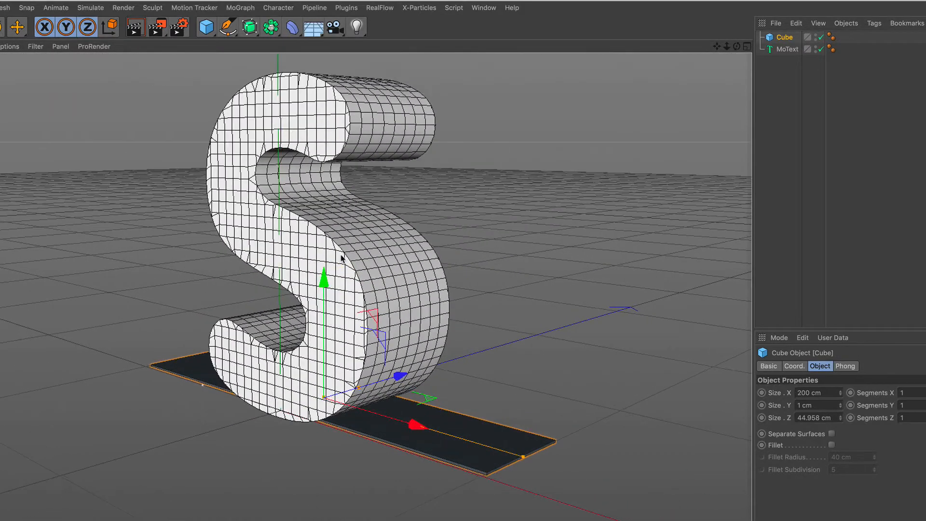
left_click(240, 8)
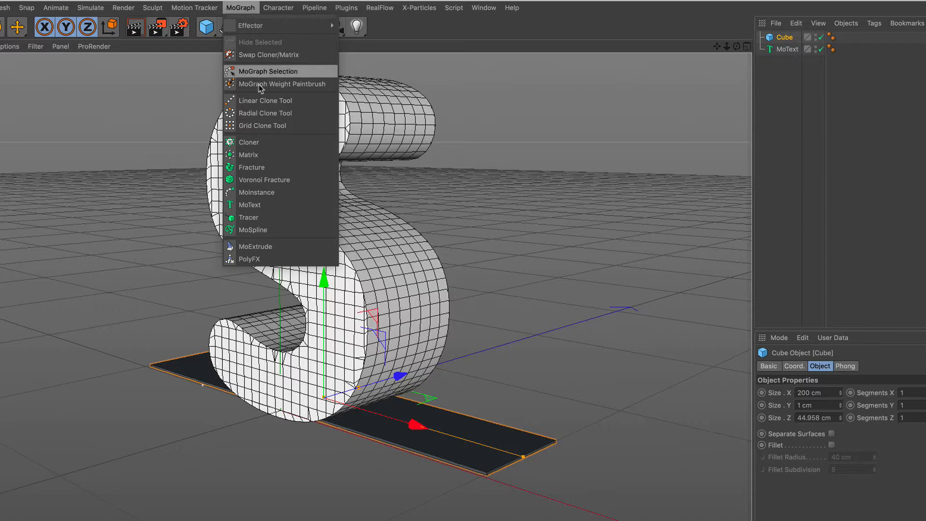
left_click(280, 143)
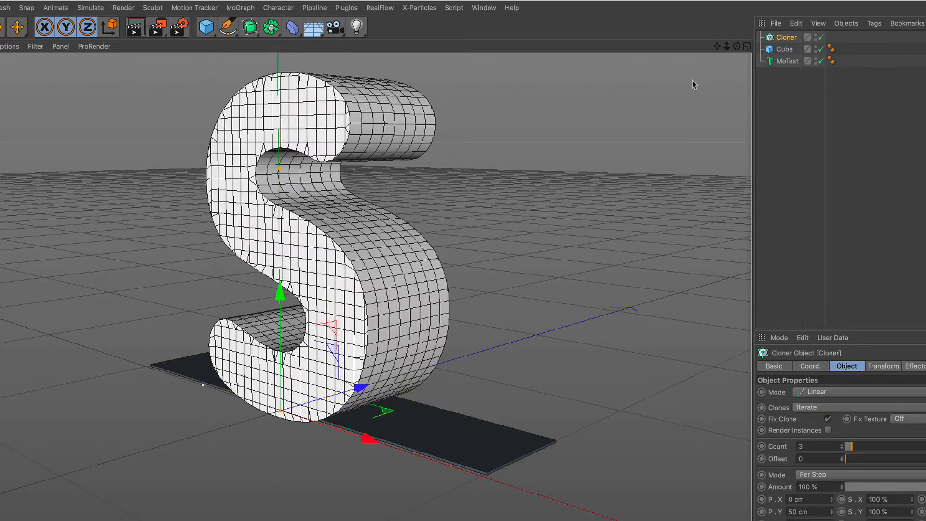
mouse_move(773, 54)
left_mouse_down()
mouse_move(786, 53)
mouse_move(787, 39)
left_mouse_up()
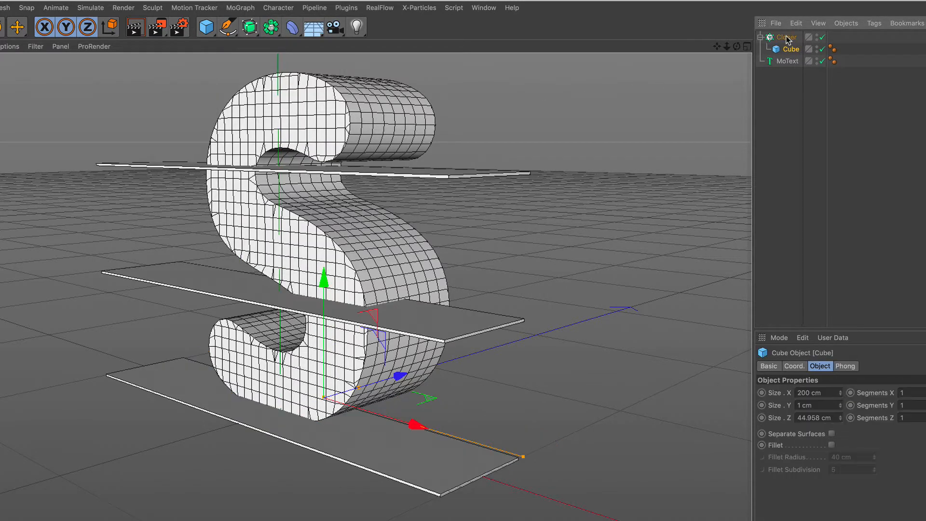
Set the cloner's Y spacing to 2 cm per step and raise its clone count to 70
left_click(786, 38)
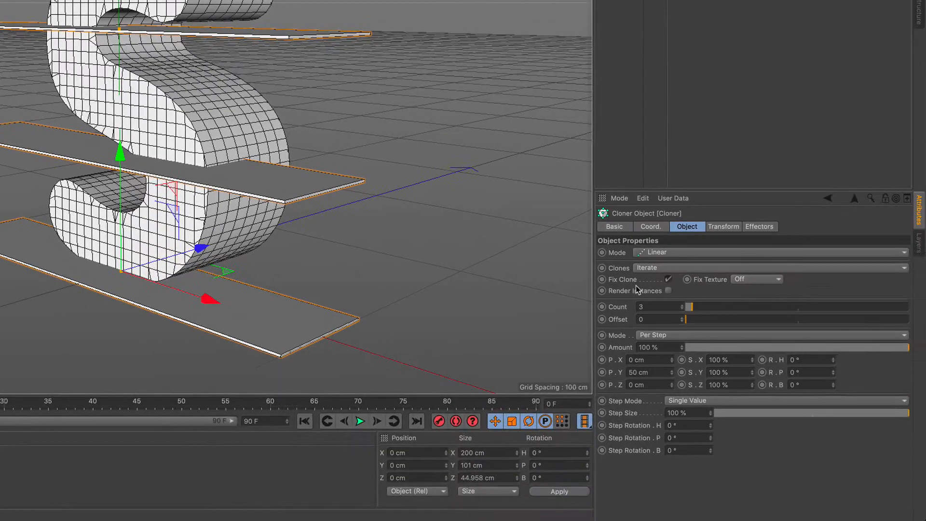
left_click(661, 371)
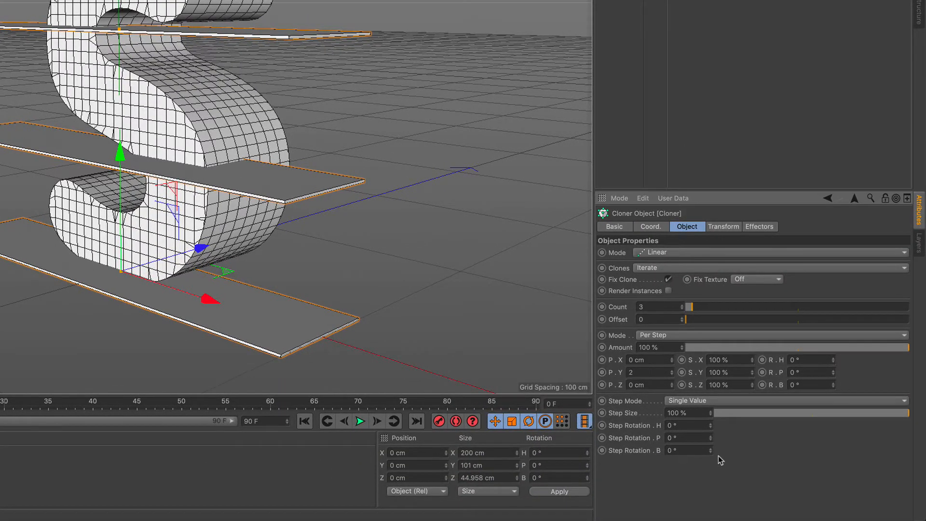
key("Return")
scroll(342, 282, "up", 5)
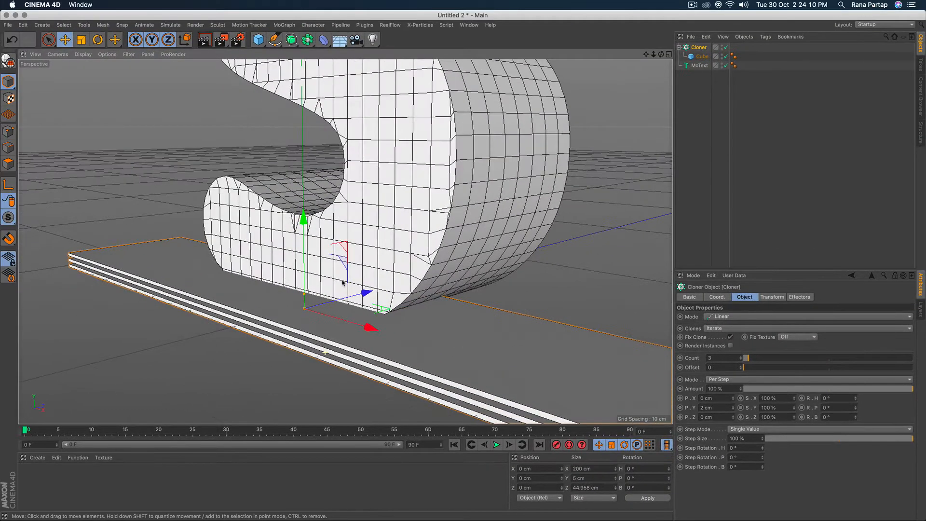
scroll(343, 282, "down", 6)
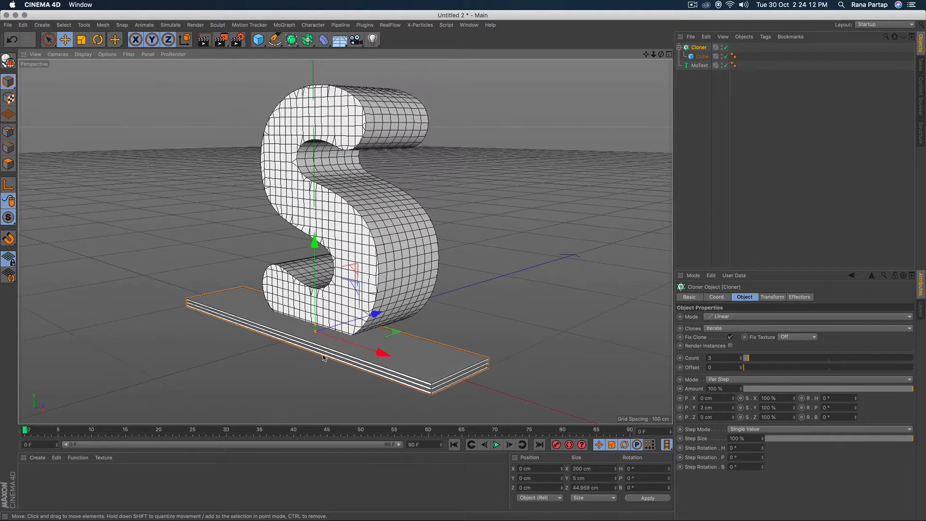
left_click_drag(754, 360, 862, 355)
scroll(307, 203, "up", 2)
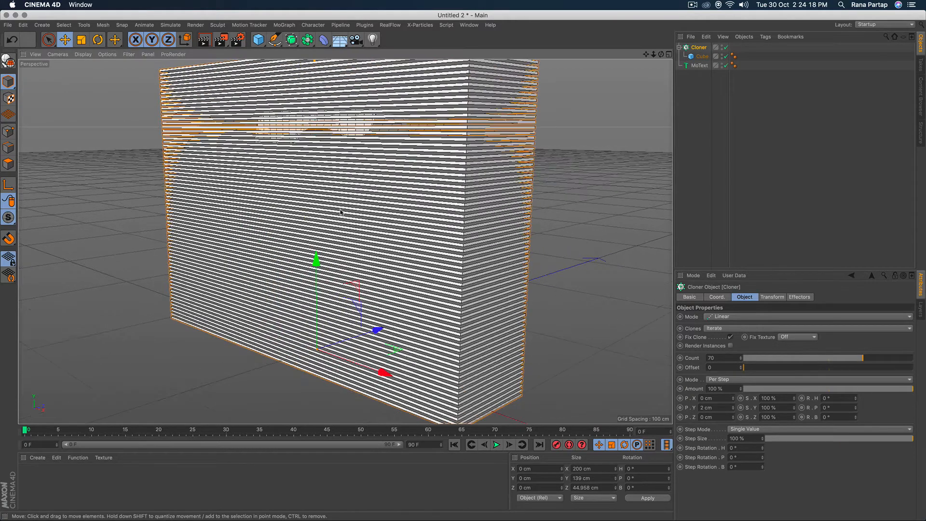
Move the MoText letter forward along Z to about -25 cm so its front face protrudes from the stacked slats
mouse_move(340, 212)
left_mouse_down("alt")
mouse_move(247, 205)
mouse_move(314, 231)
mouse_move(306, 244)
left_mouse_up("alt")
left_click_drag(333, 211, 377, 231, "alt")
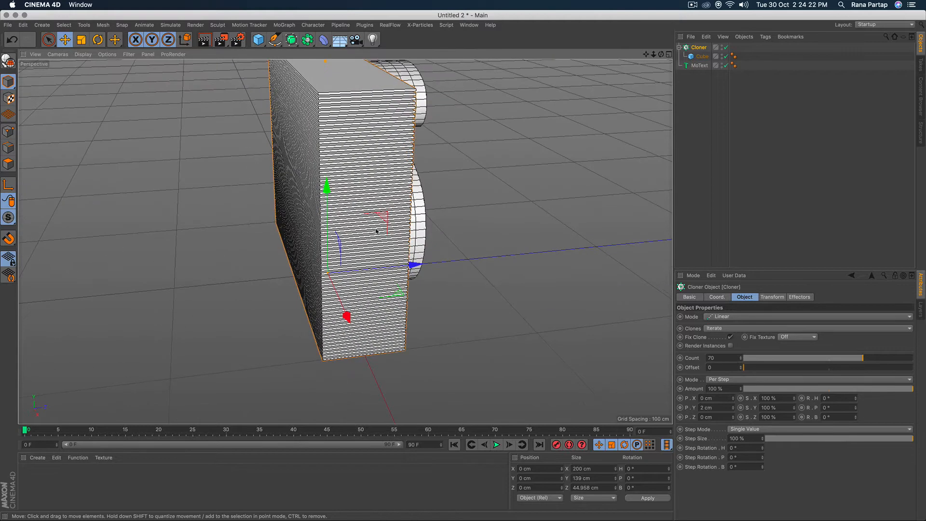
left_click(669, 54)
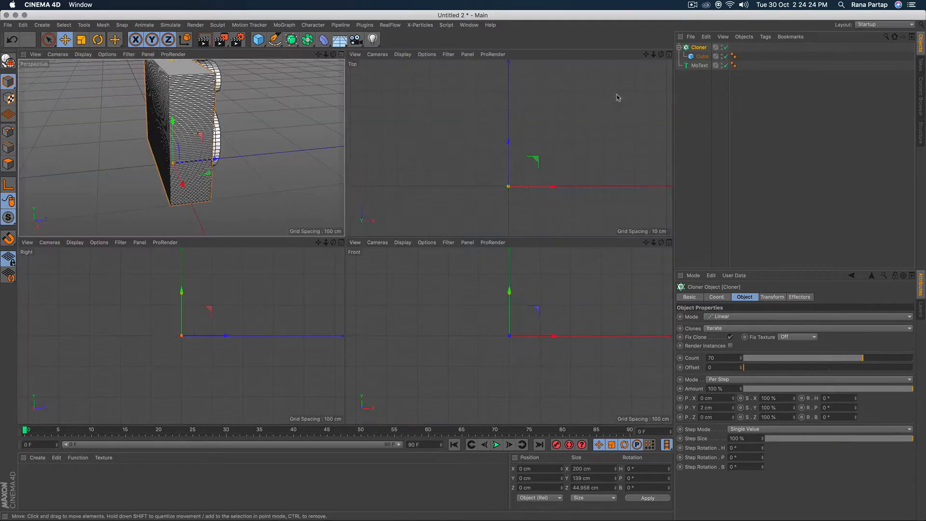
left_click(699, 66)
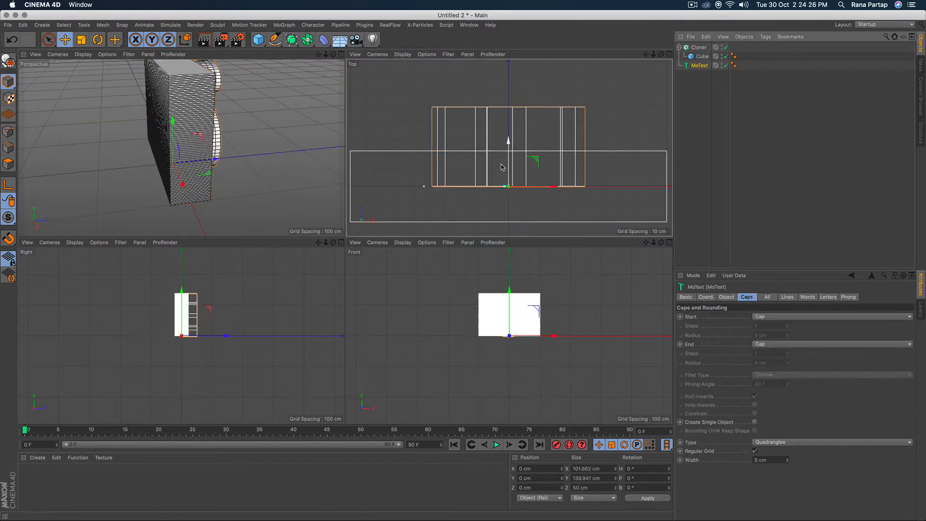
left_click_drag(508, 145, 510, 184)
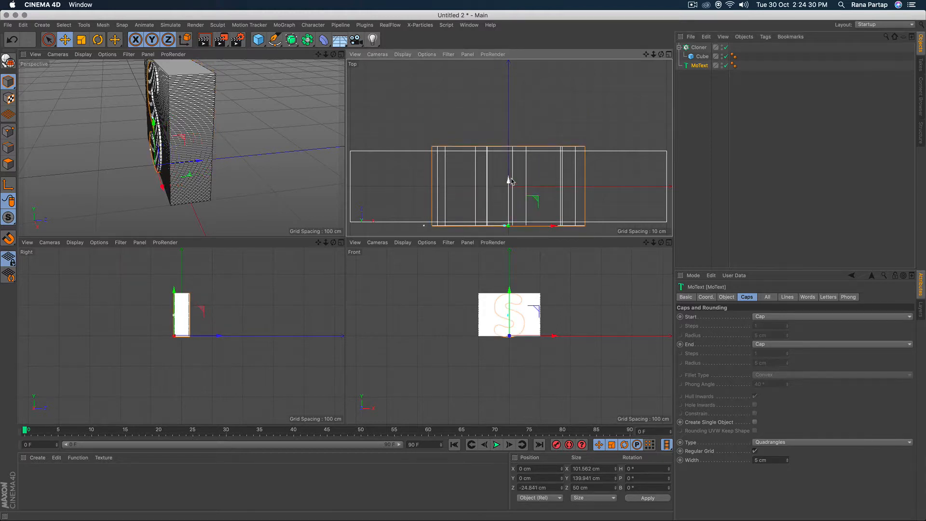
left_click(341, 56)
scroll(326, 198, "down", 1)
left_click_drag(301, 193, 395, 167, "alt")
scroll(278, 157, "up", 1)
middle_click_drag(276, 148, 320, 186, "alt")
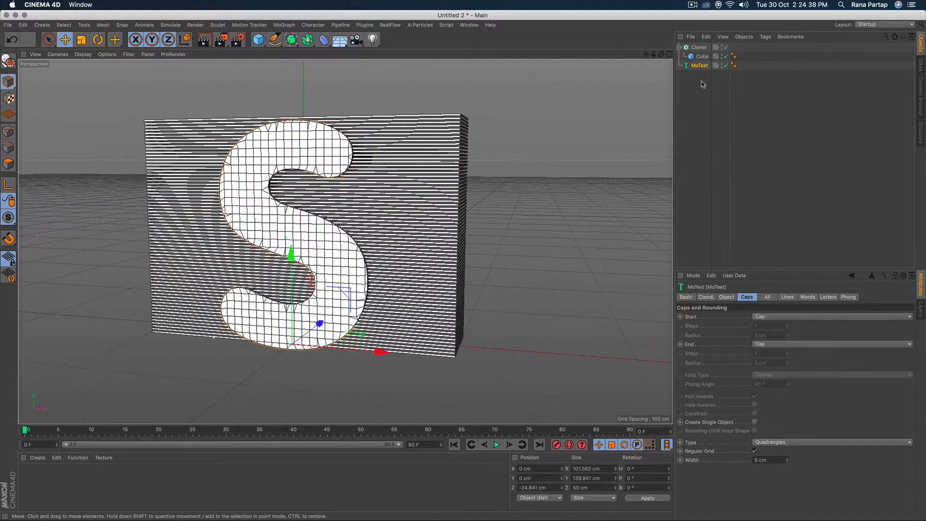
Raise the clone count to 75 and move the MoText letter up to about 6.5 cm on Y
left_click(698, 47)
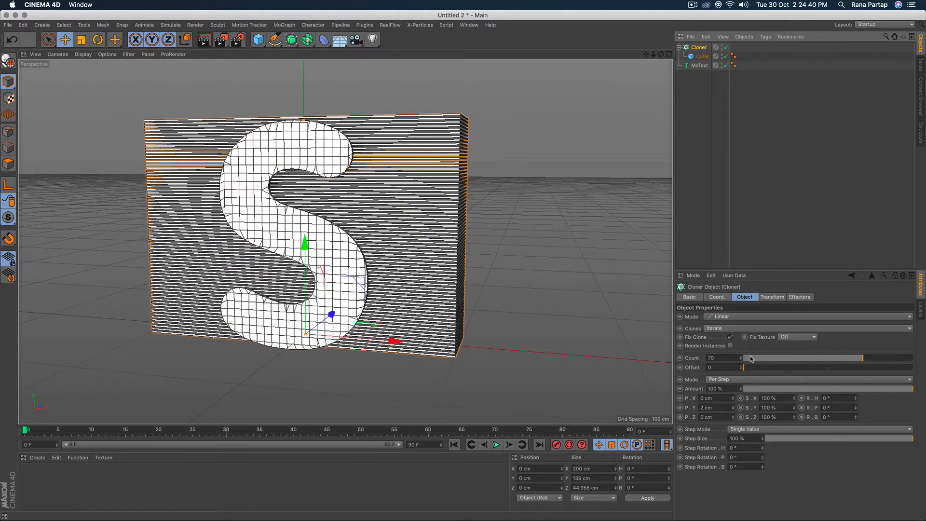
left_click_drag(741, 359, 715, 262)
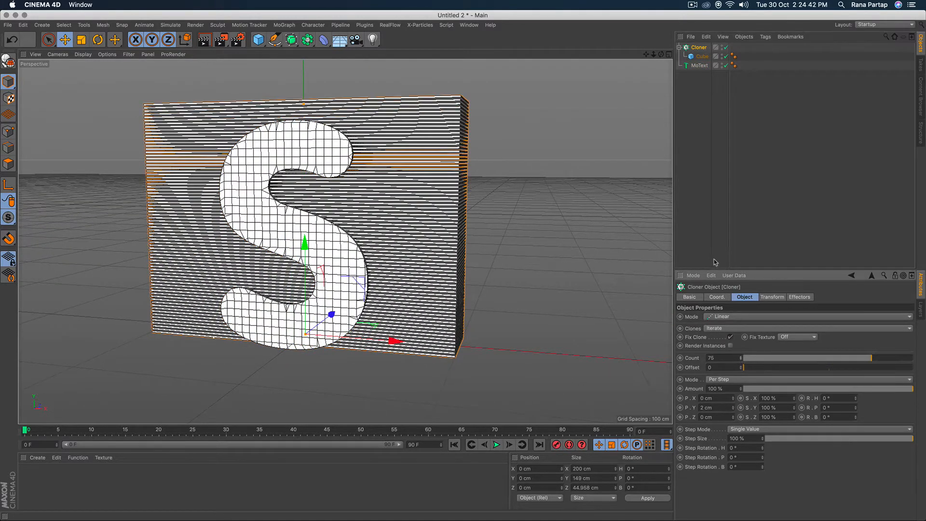
left_click(700, 66)
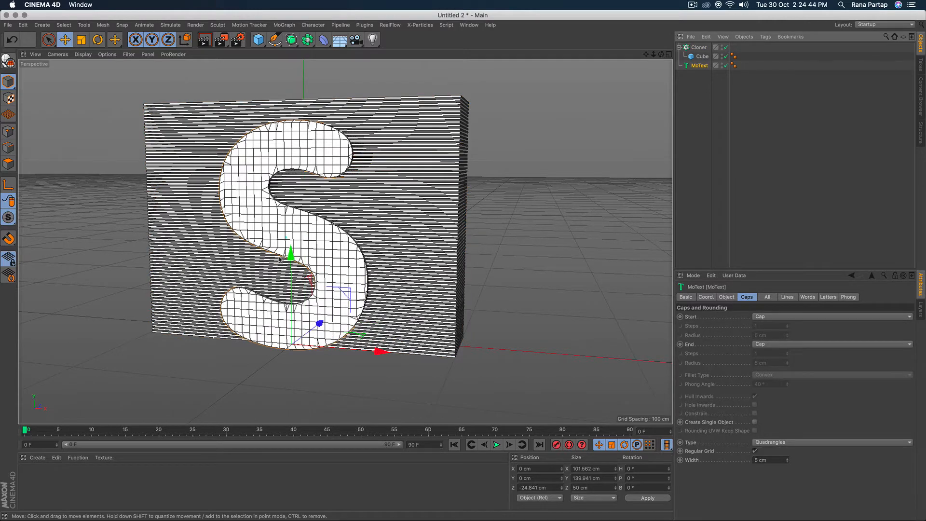
mouse_move(291, 257)
left_mouse_down()
mouse_move(294, 245)
mouse_move(376, 227)
mouse_move(172, 232)
mouse_move(378, 227)
left_mouse_up()
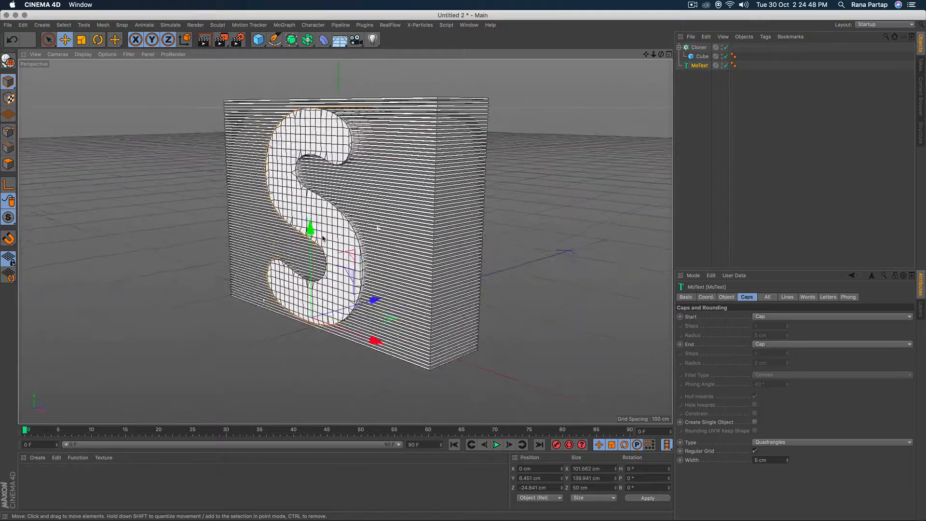
left_click_drag(323, 237, 372, 206, "alt")
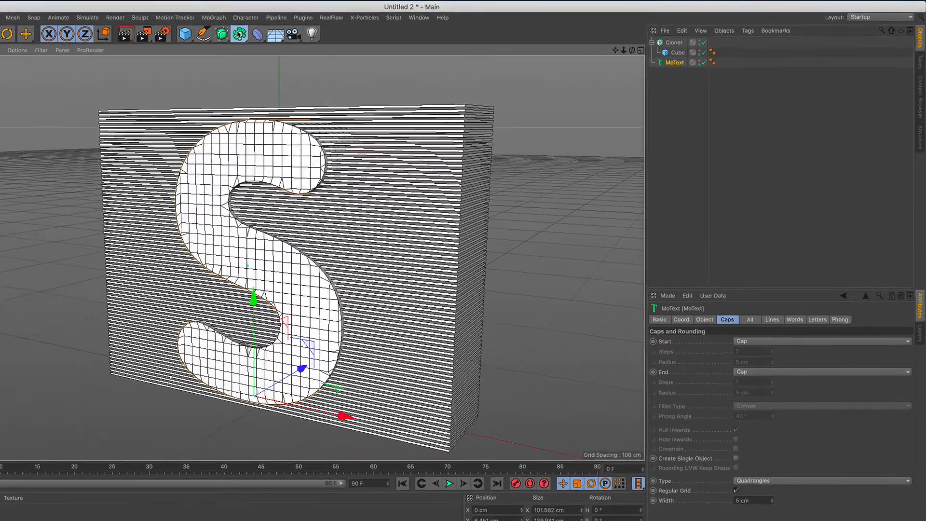
Add a Boole object and nest the MoText above the Cloner inside it to subtract the slats from the letter
left_click(307, 40)
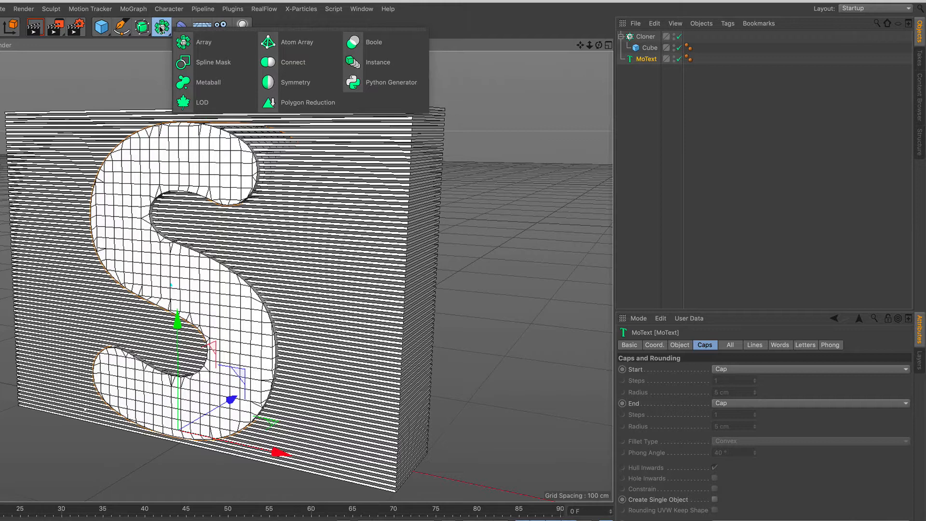
left_click(365, 48)
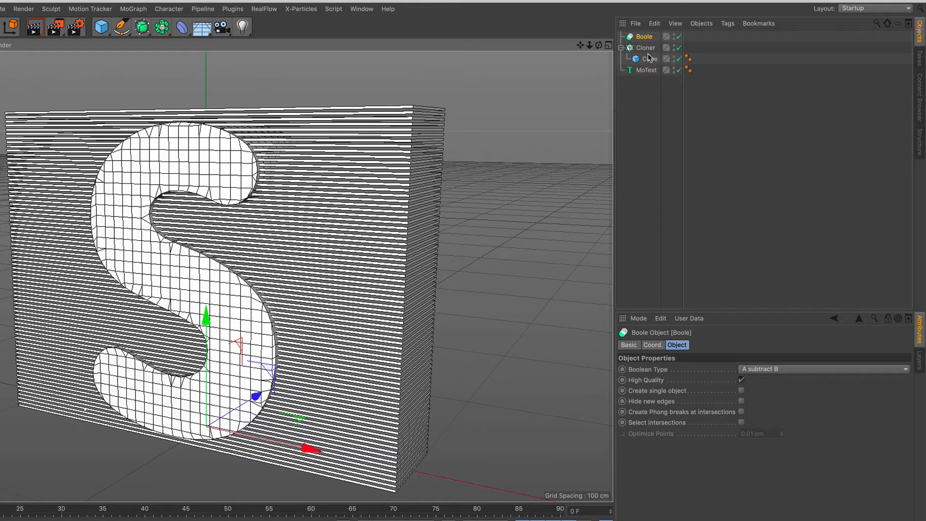
left_click(620, 48)
left_click_drag(630, 48, 648, 44)
scroll(196, 237, "up", 2)
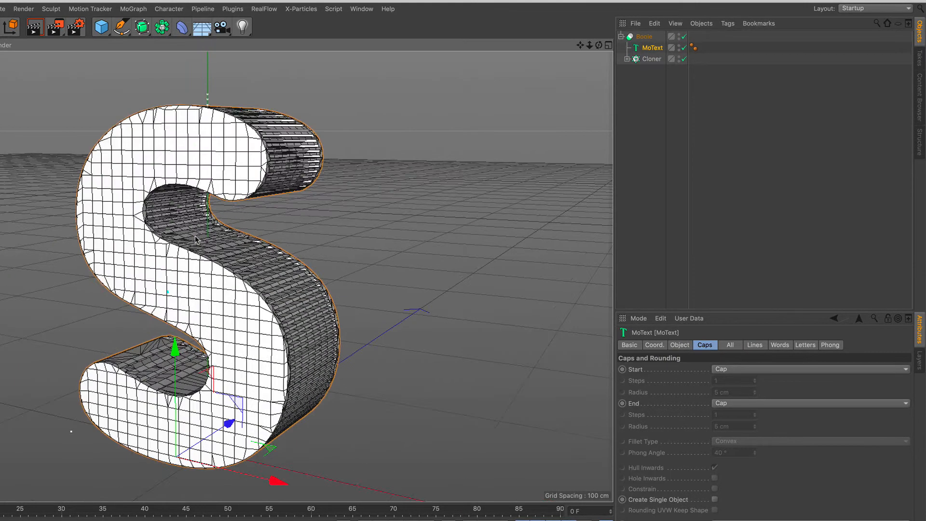
left_click_drag(200, 227, 198, 263, "alt")
scroll(199, 271, "down", 2)
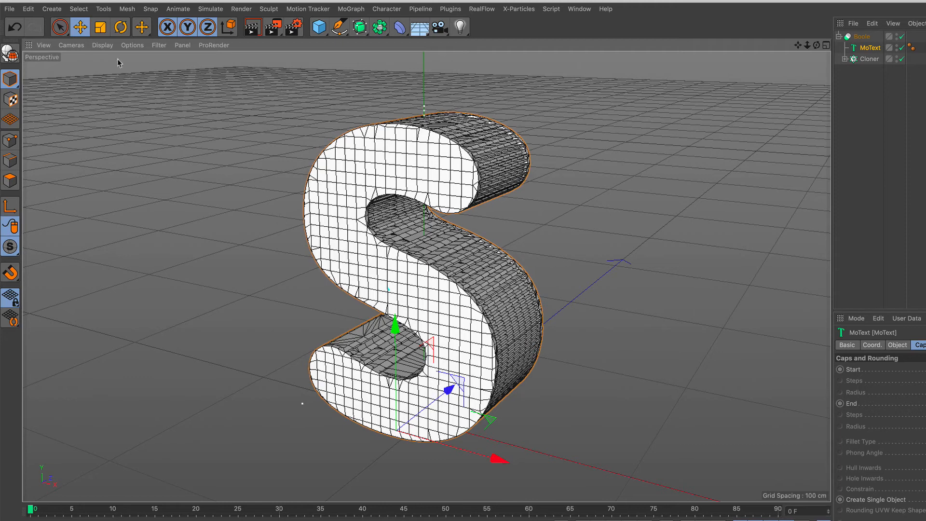
Switch the viewport to plain shading without wireframe lines and inspect the grooves cut into the letter's sides
left_click(110, 48)
left_click(121, 63)
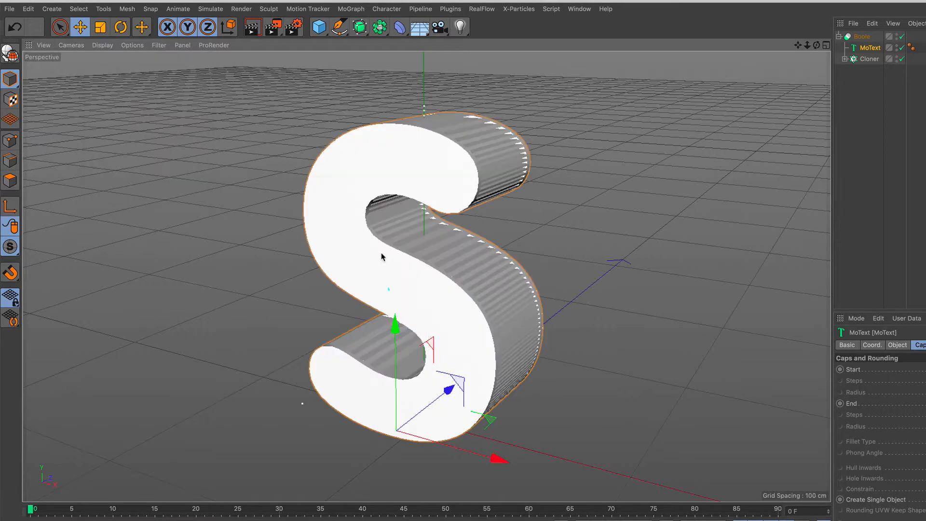
scroll(381, 257, "up", 2)
left_click_drag(481, 277, 438, 290, "alt")
scroll(496, 189, "up", 5)
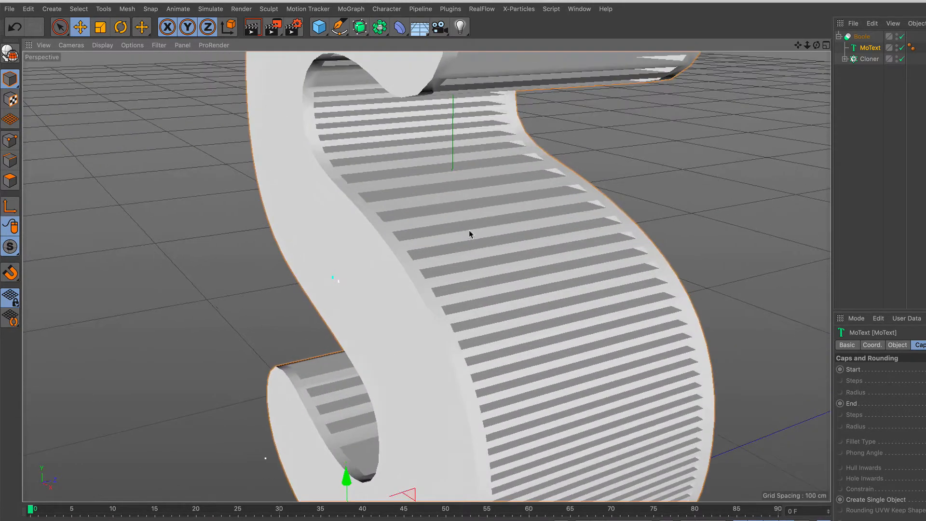
left_click_drag(469, 234, 387, 228, "alt")
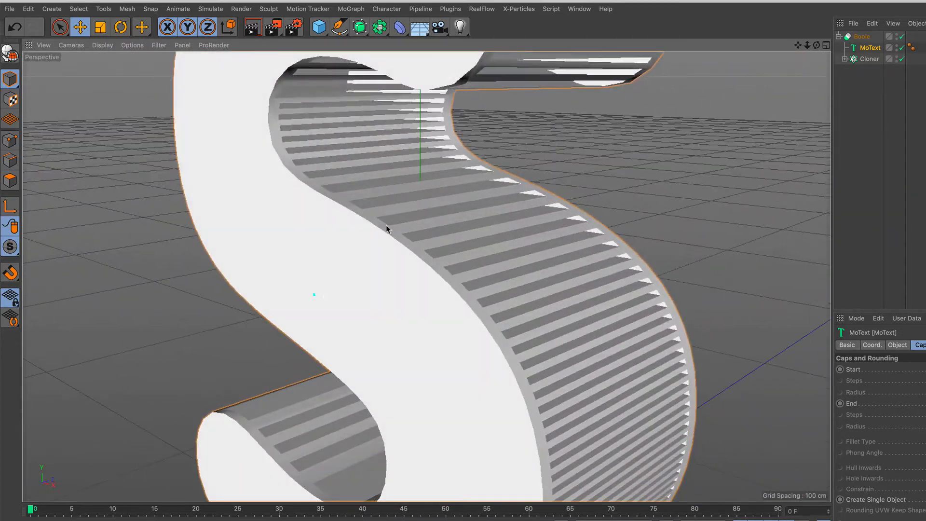
scroll(392, 270, "down", 5)
left_click_drag(351, 306, 484, 295, "alt")
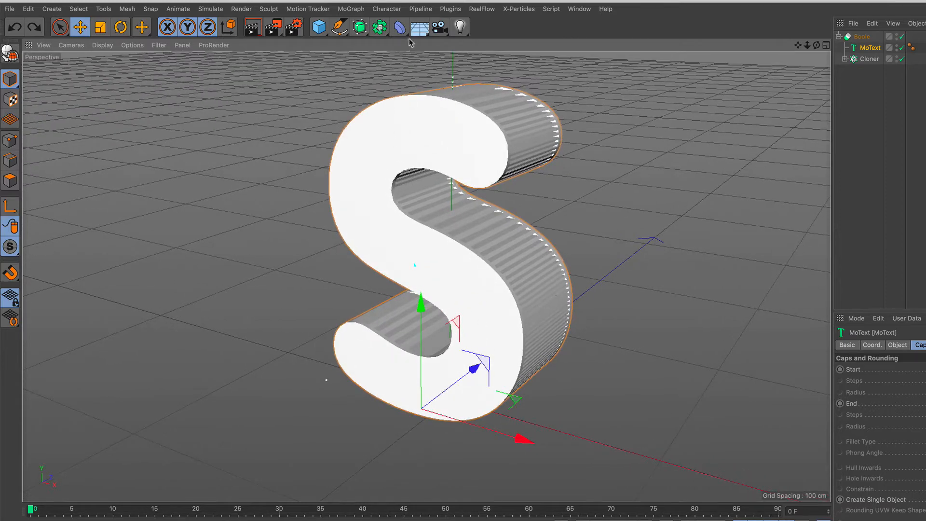
Add a Floor object beneath the letter
left_click_drag(418, 28, 453, 42)
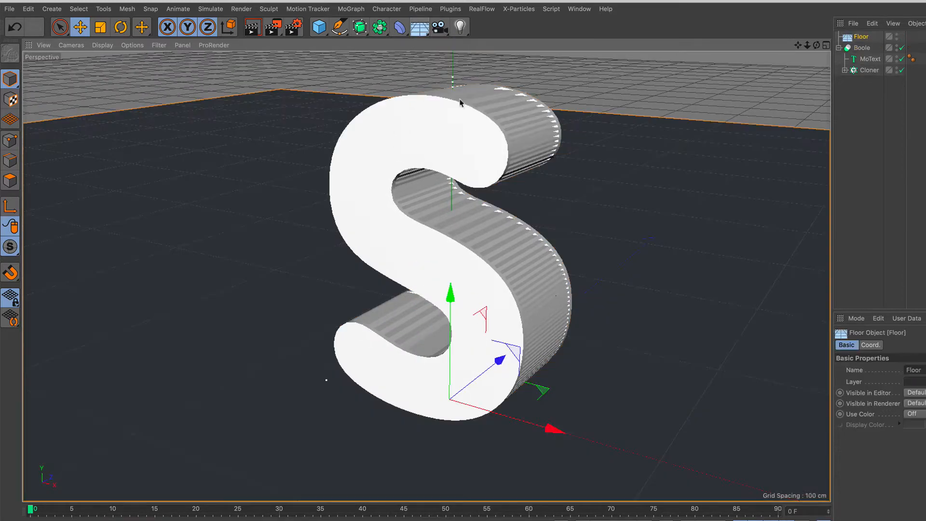
left_click_drag(457, 365, 450, 396, "alt")
left_click_drag(448, 400, 444, 407, "alt")
left_click_drag(449, 352, 453, 337, "alt")
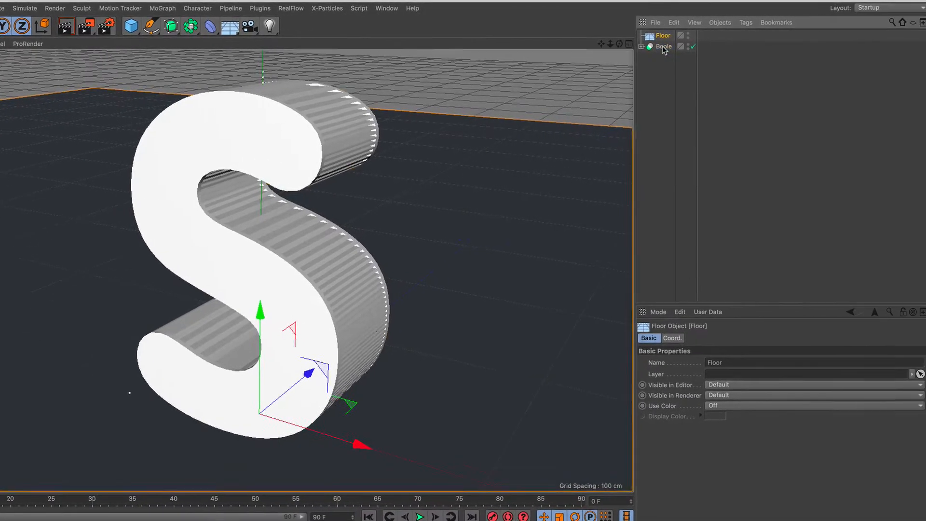
Add a MoGraph Random effector to the Cloner inside the Boole
left_click(843, 48)
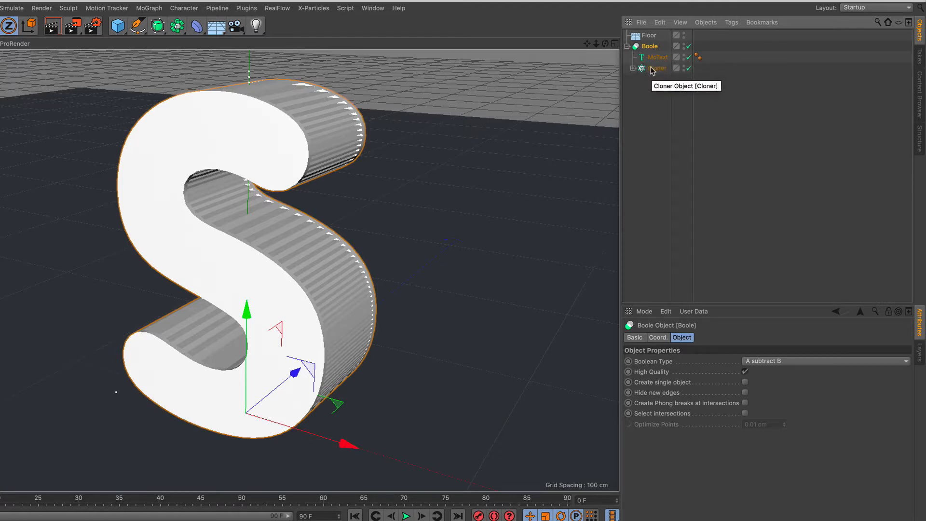
left_click(654, 68)
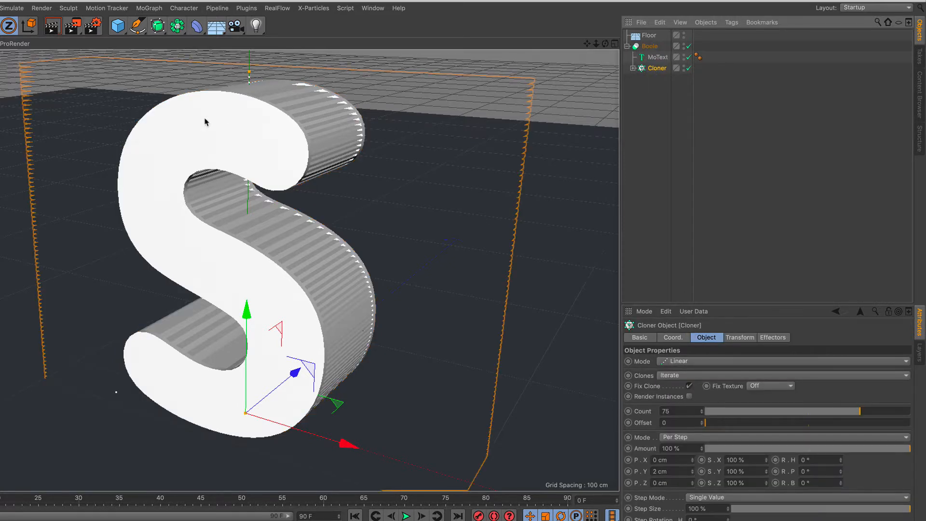
left_click(149, 8)
mouse_move(193, 24)
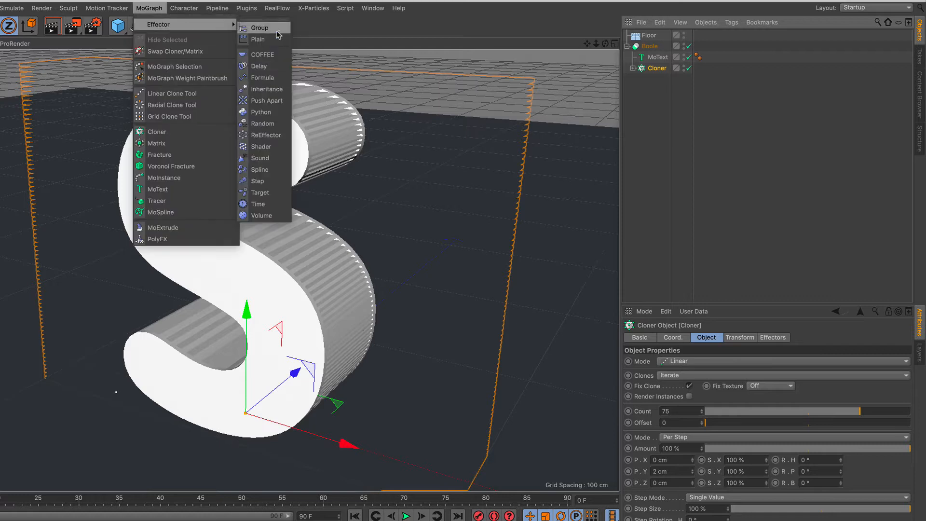
left_click(281, 124)
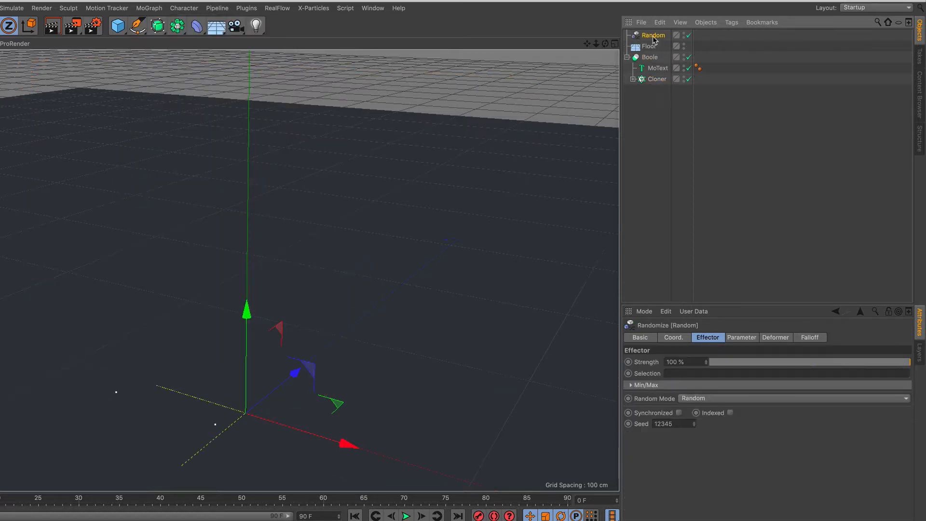
Disable the Random effector's Position transform and set its Color Mode to On
left_click(741, 337)
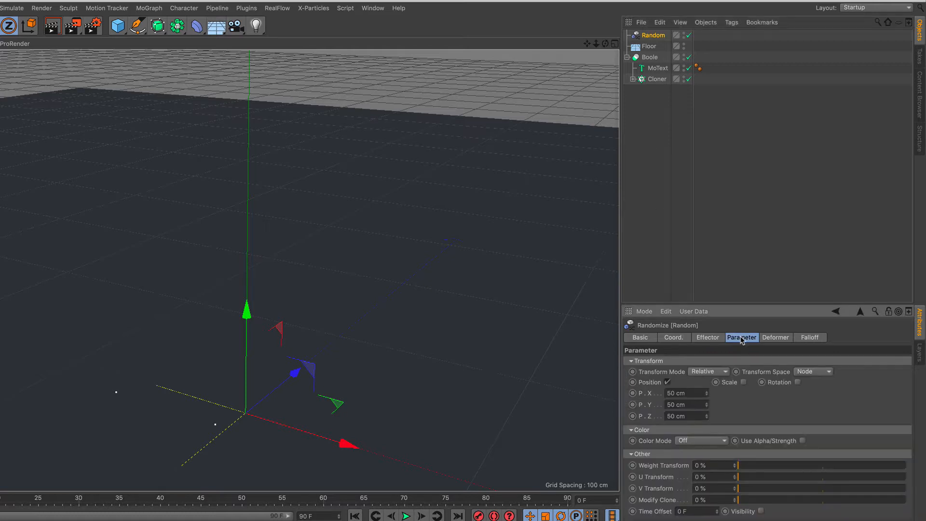
left_click(667, 382)
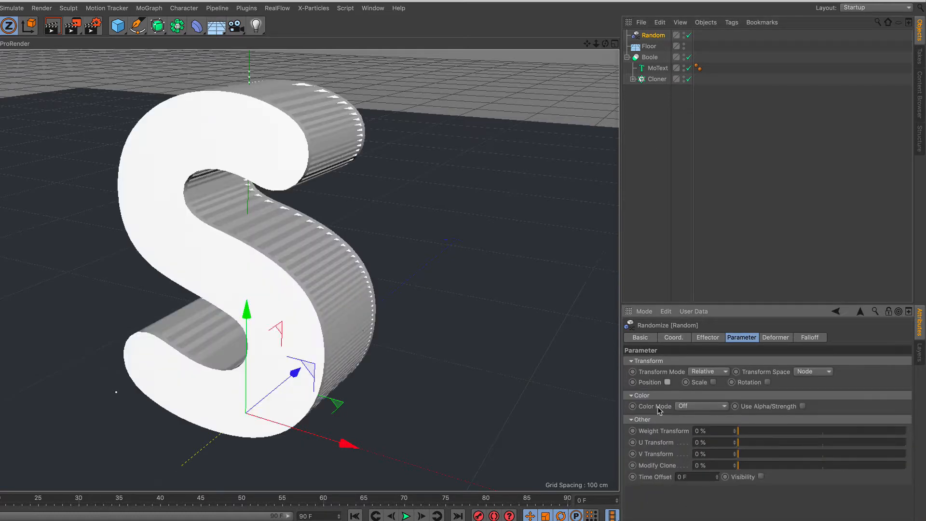
left_click(707, 407)
left_click(706, 429)
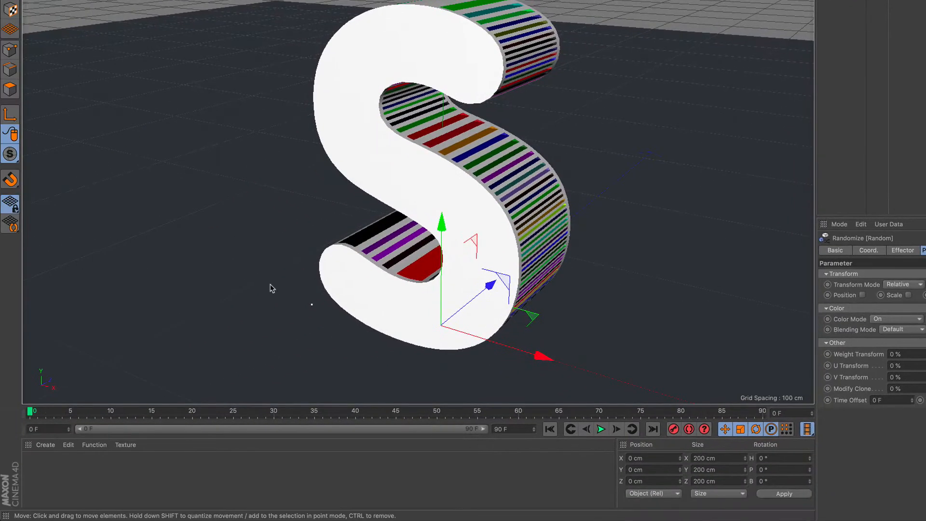
Load the MercyMat material file from the MercyMaterials folder into the scene
left_click(48, 446)
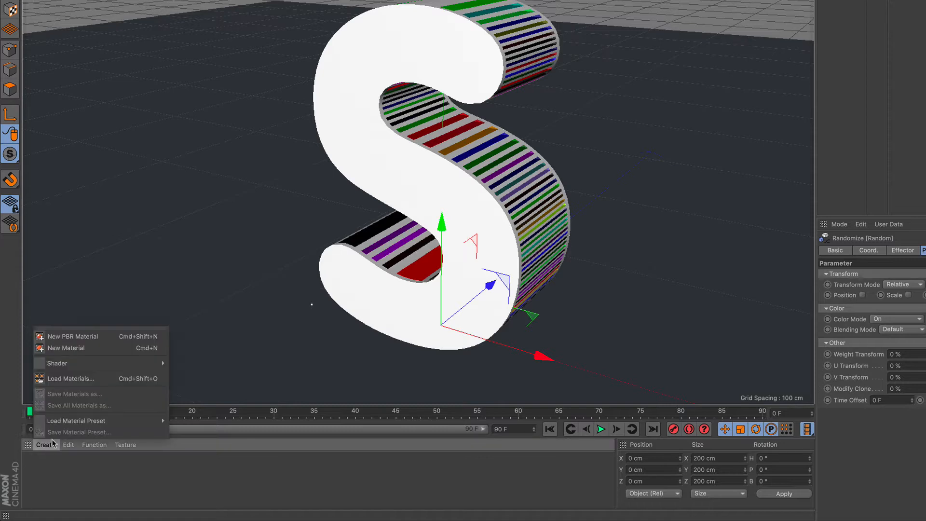
left_click(89, 380)
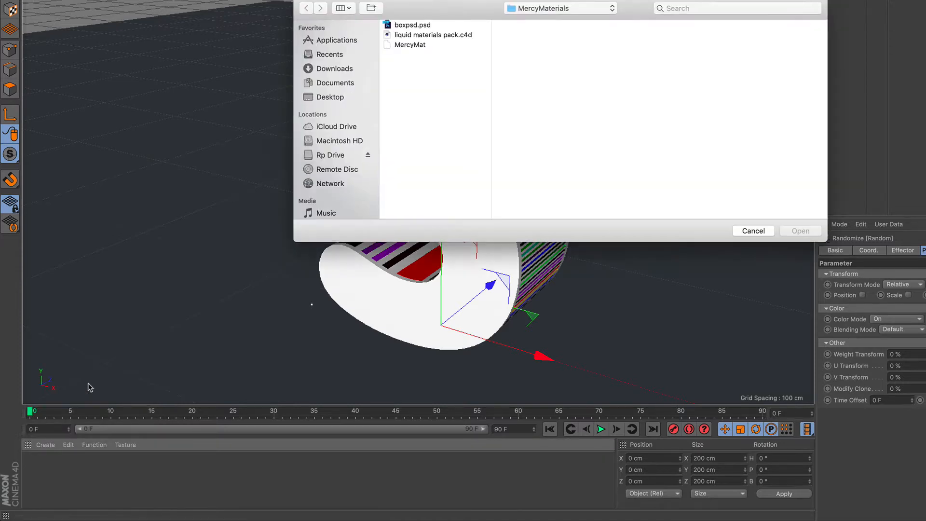
left_click(421, 46)
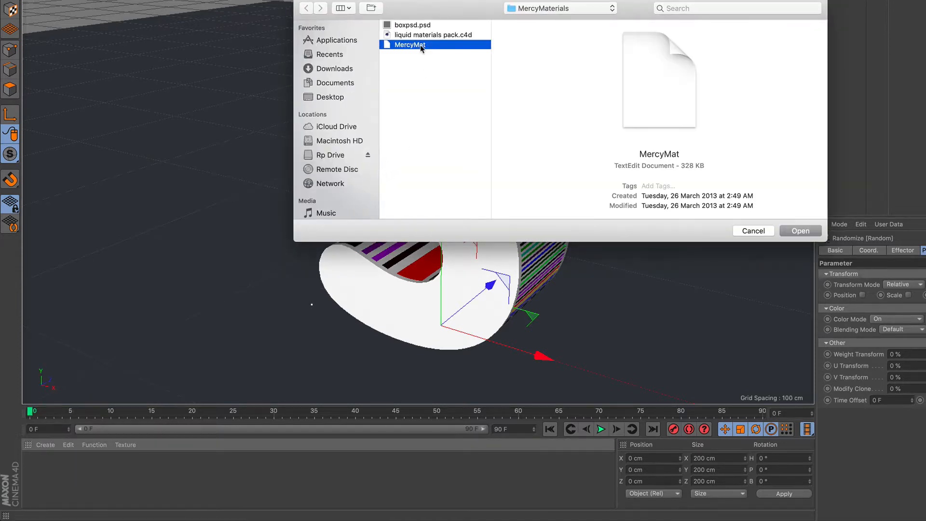
left_click(791, 232)
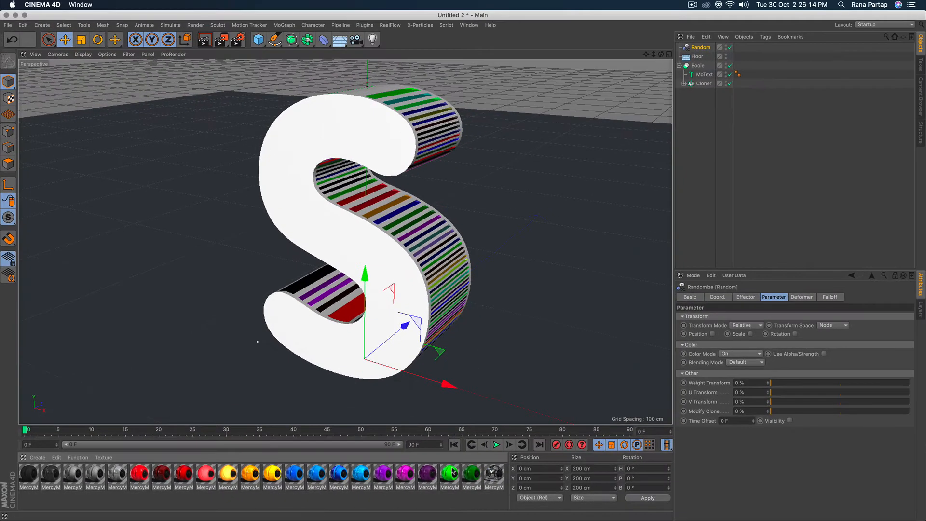
Apply the bright green MercyMP material to the MoText and the grey reflective one to the Floor
left_click(544, 472)
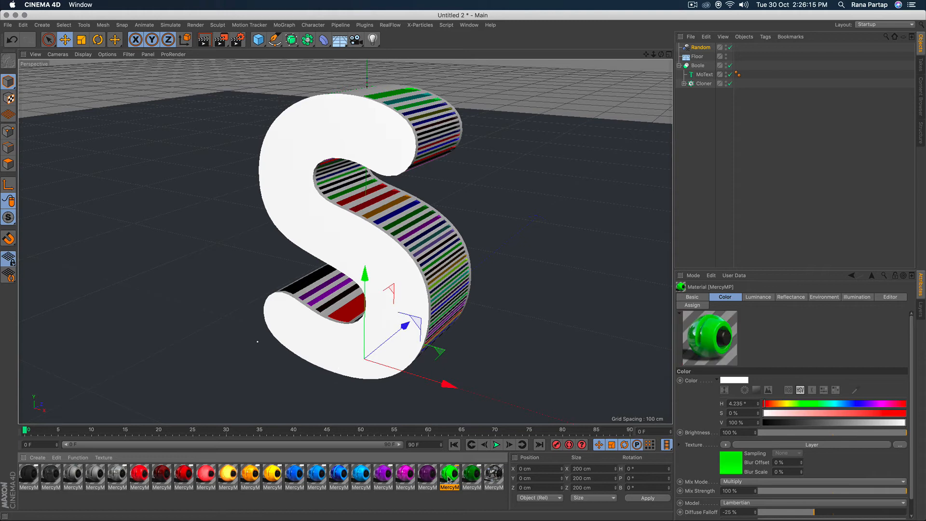
left_click_drag(448, 478, 702, 75)
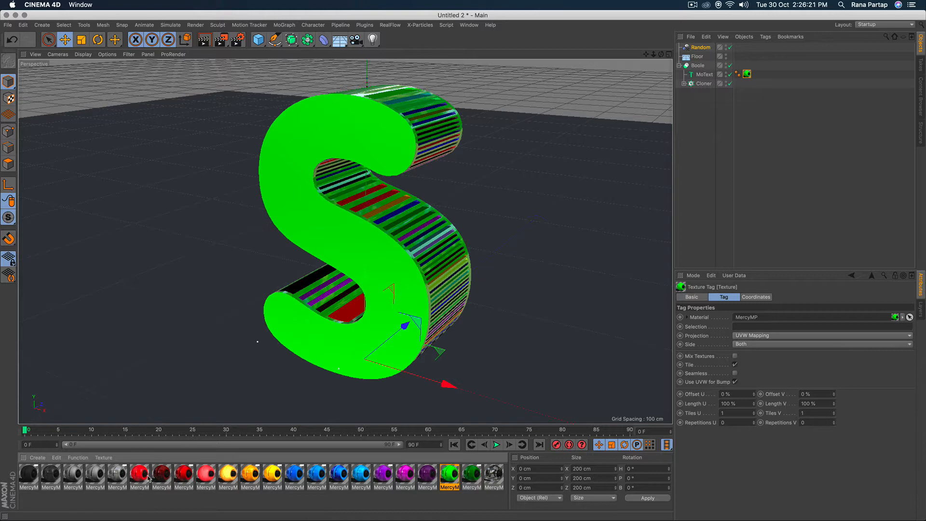
left_click_drag(121, 477, 208, 398)
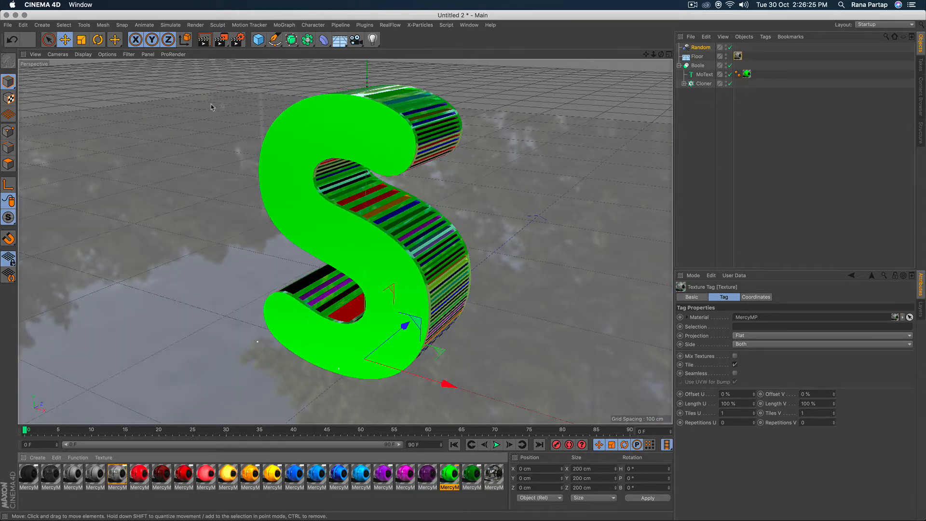
Add the Ambient Occlusion effect to the render settings and render the perspective view
left_click(236, 41)
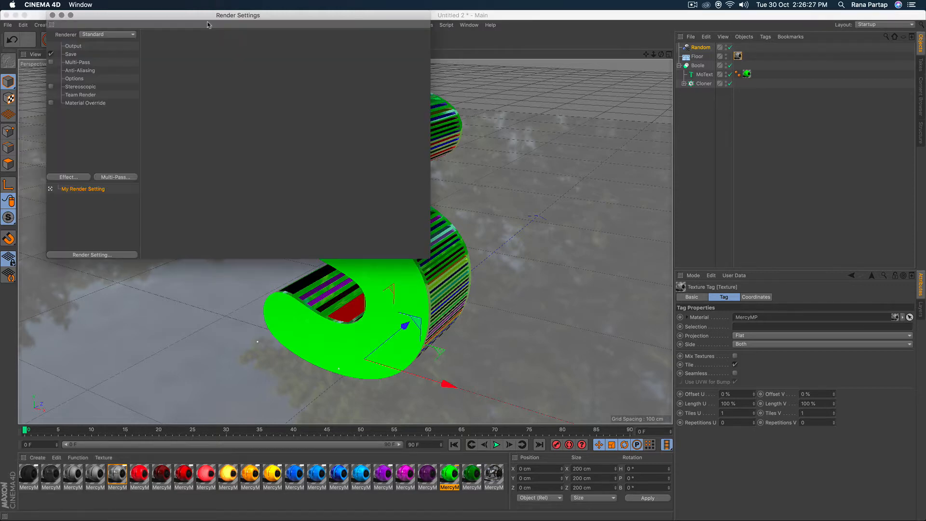
left_click_drag(278, 72, 550, 147)
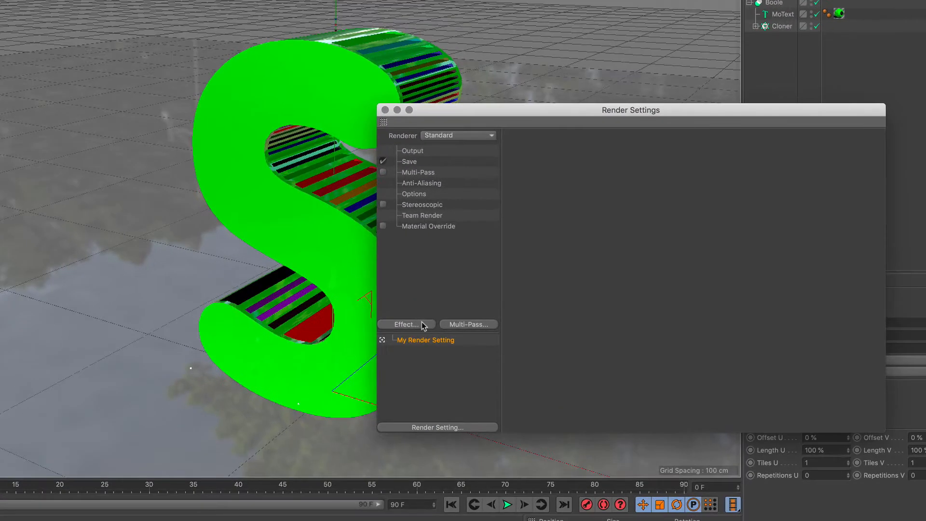
left_click(432, 308)
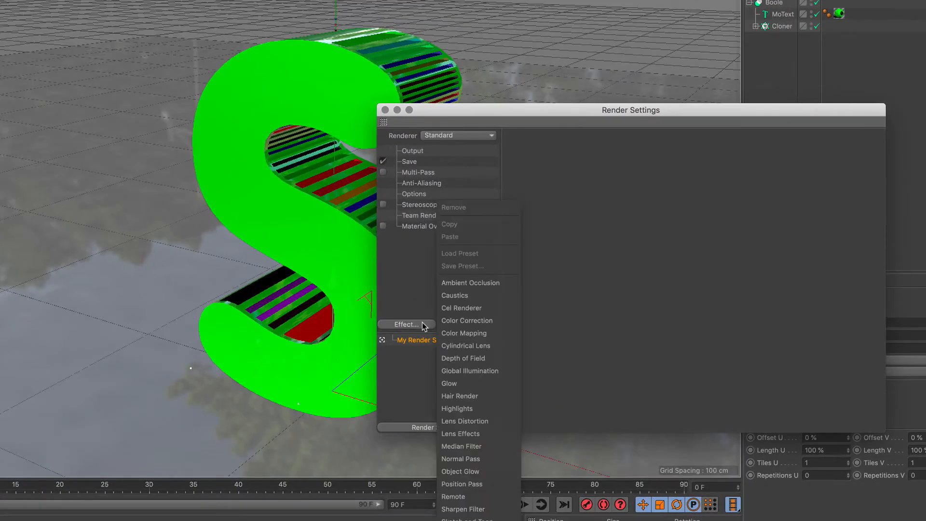
left_click(488, 285)
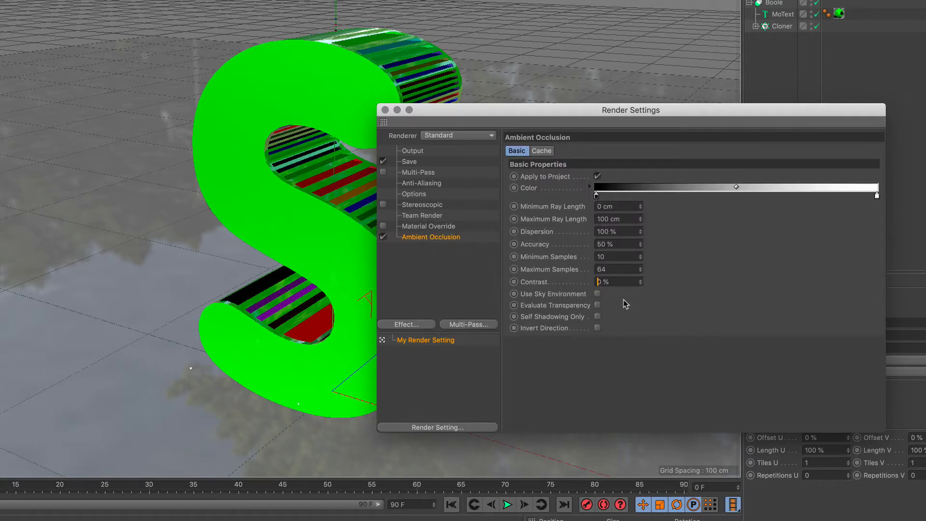
key("Return")
left_click(385, 110)
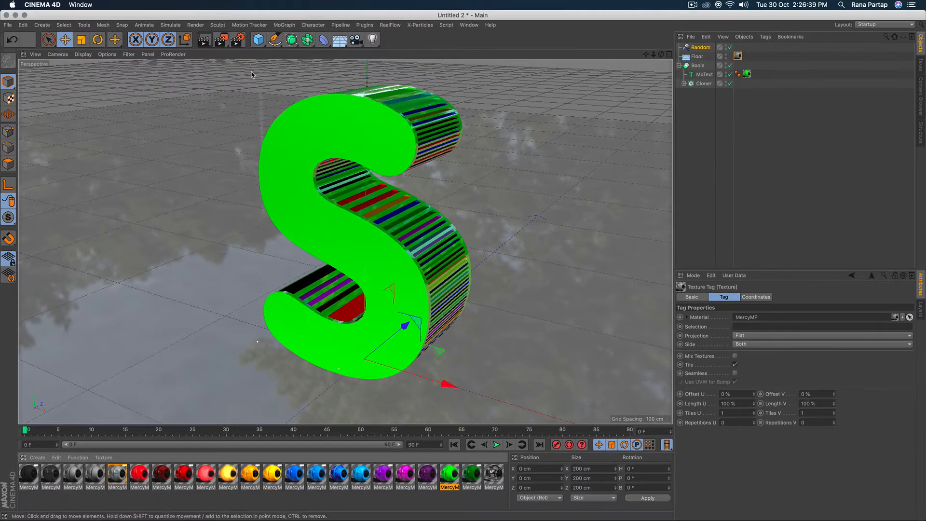
left_click(204, 39)
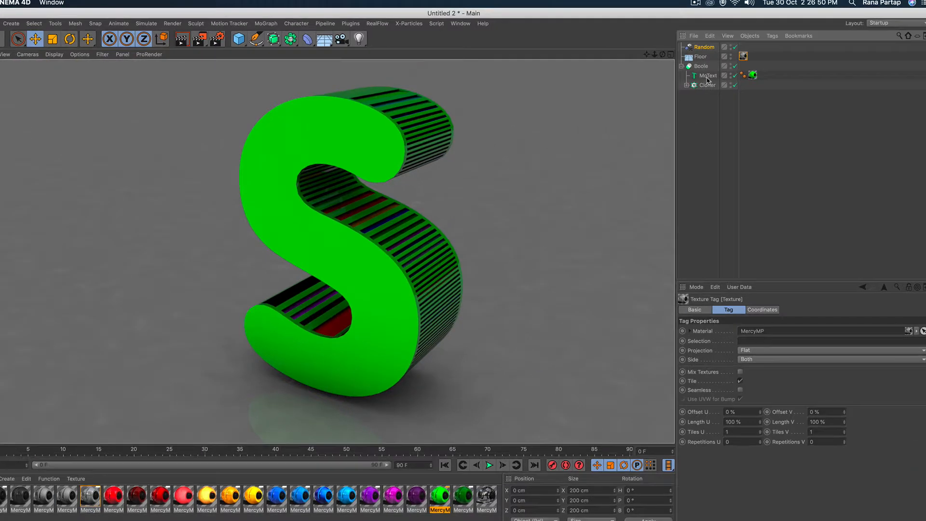
Duplicate the MoText outside the Boole and make the copy editable
left_click(704, 76)
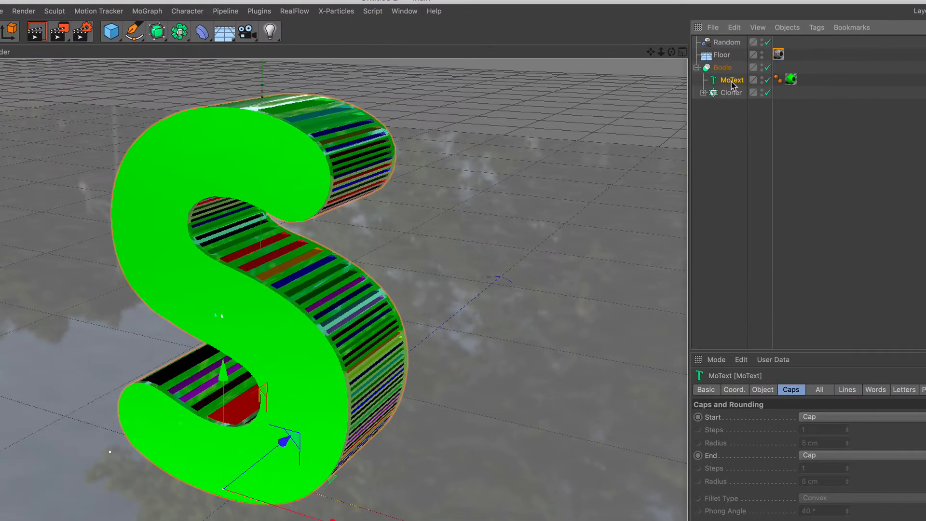
left_click_drag(732, 83, 730, 119, "ctrl")
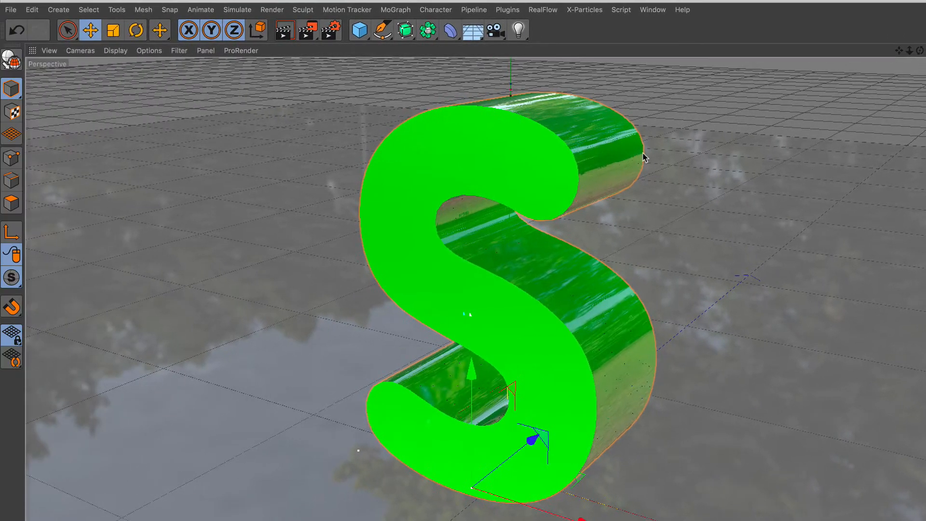
left_click(11, 60)
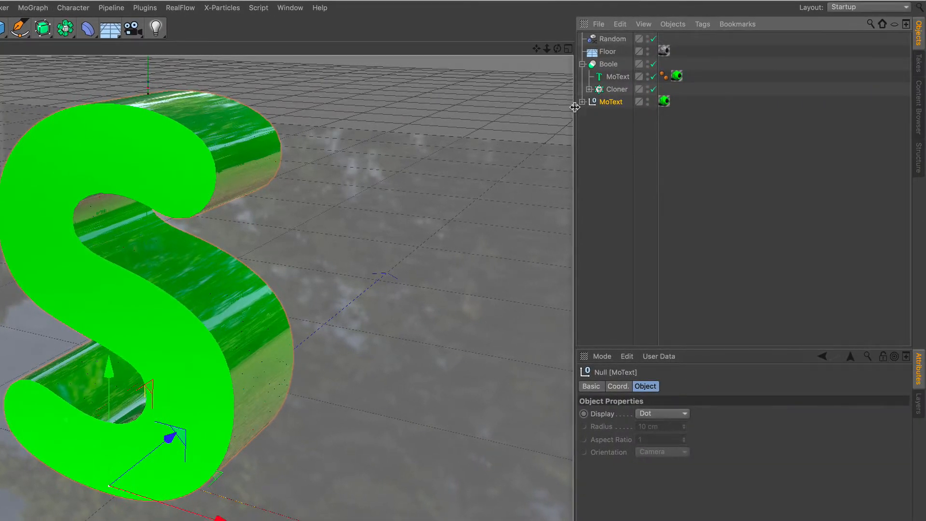
Move the S spline out of the converted MoText's hierarchy to the top level and delete the remaining MoText null
left_click(925, 104)
left_click(589, 114)
left_click(596, 127)
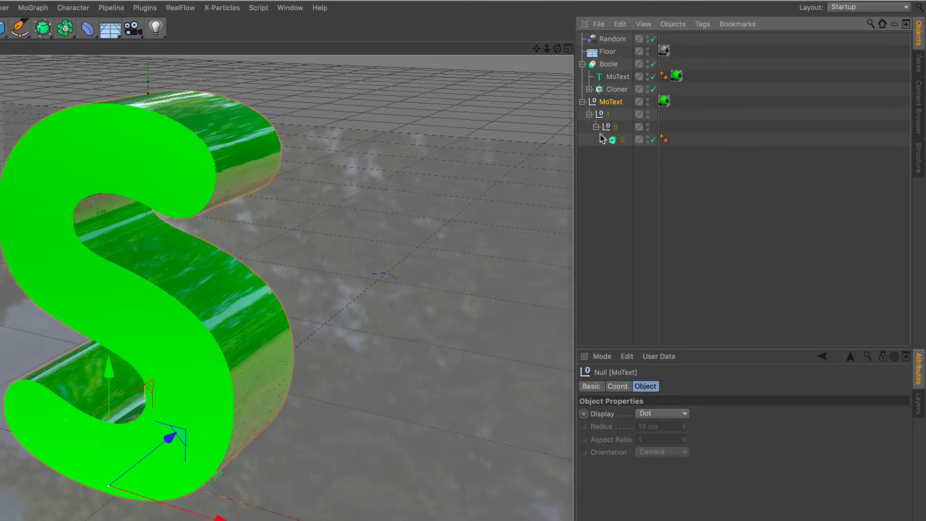
left_click(602, 140)
left_click(623, 153)
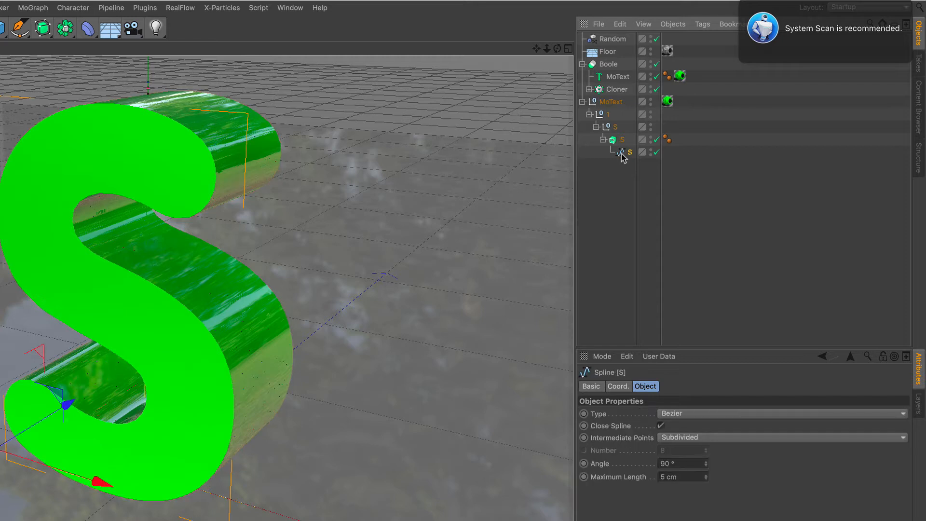
left_click(842, 55)
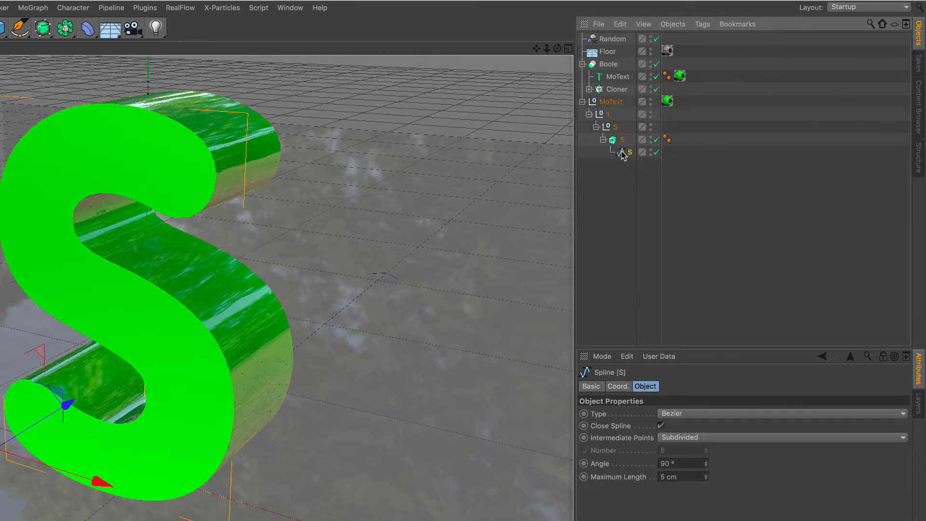
left_click_drag(624, 153, 623, 181)
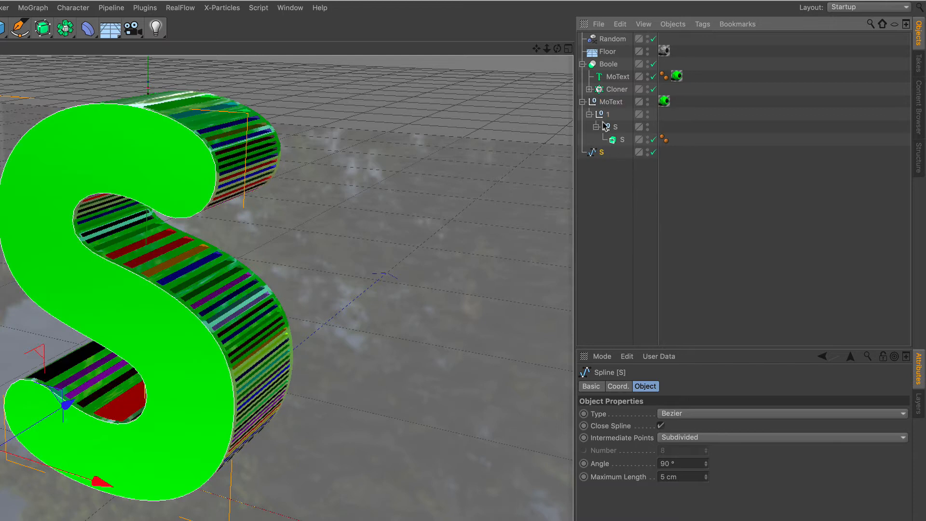
left_click(605, 103)
key("Delete")
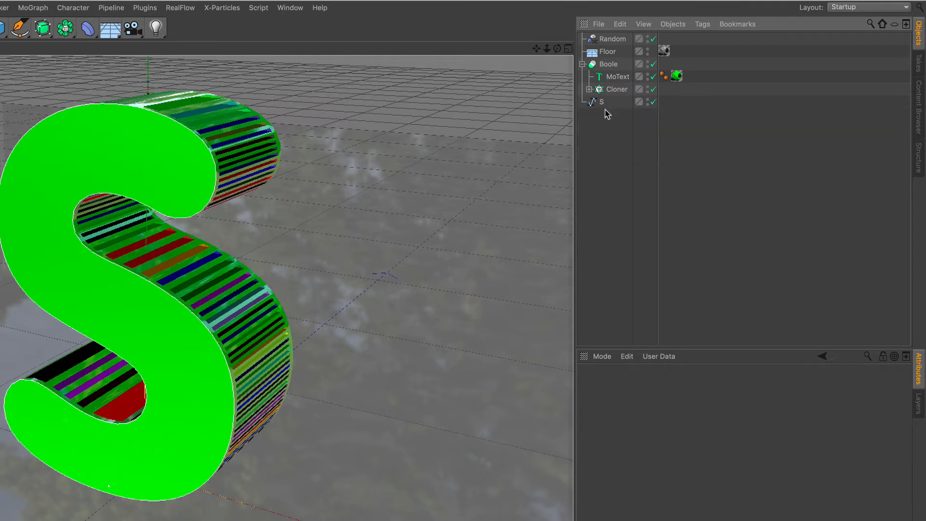
Try moving the S spline forward along Z, undo the move, and select all of the spline's points in point mode
left_click(600, 103)
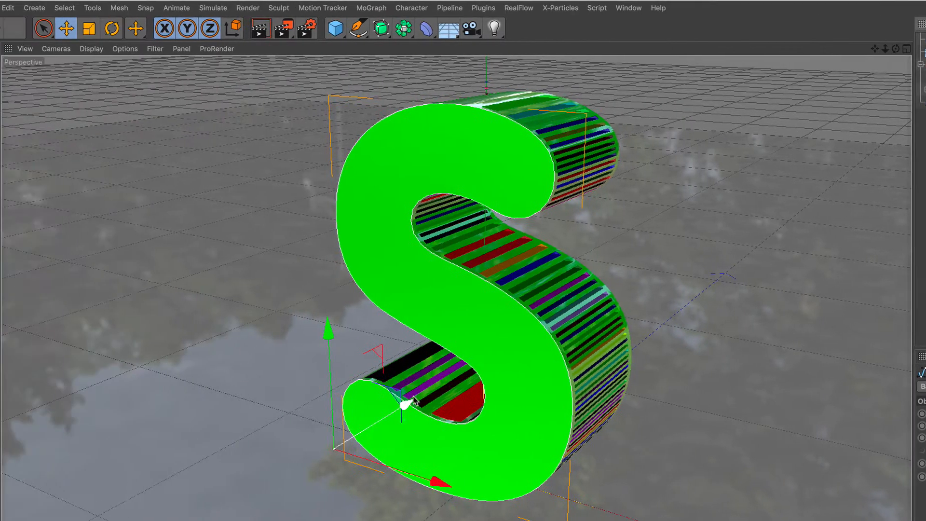
left_click_drag(409, 402, 328, 431)
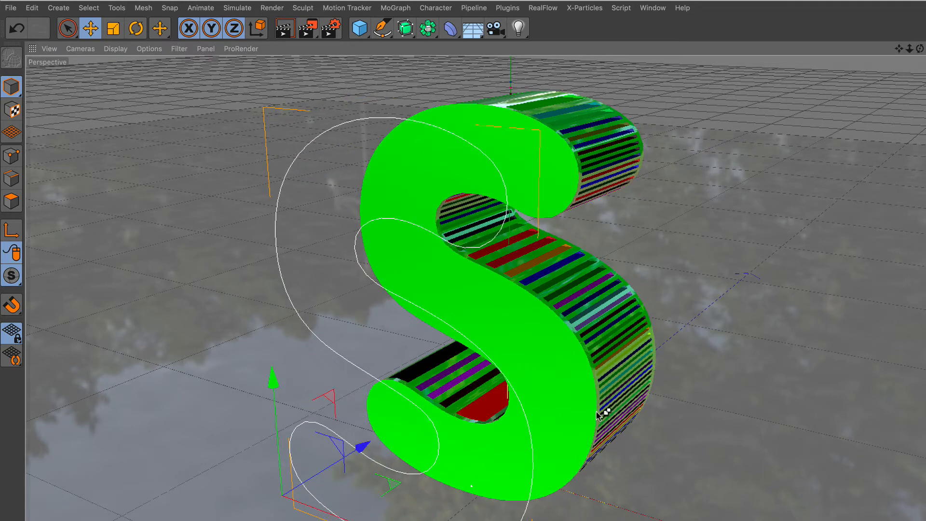
key("ctrl+z")
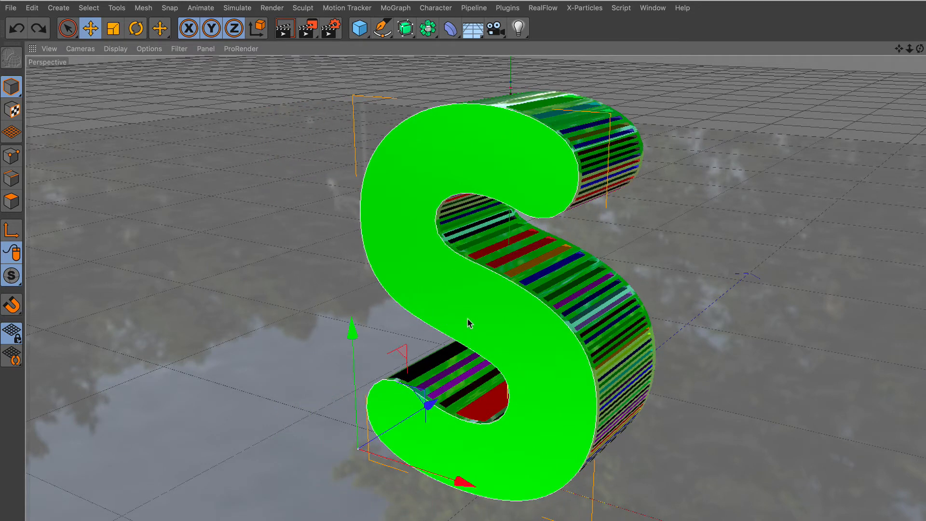
left_click(18, 156)
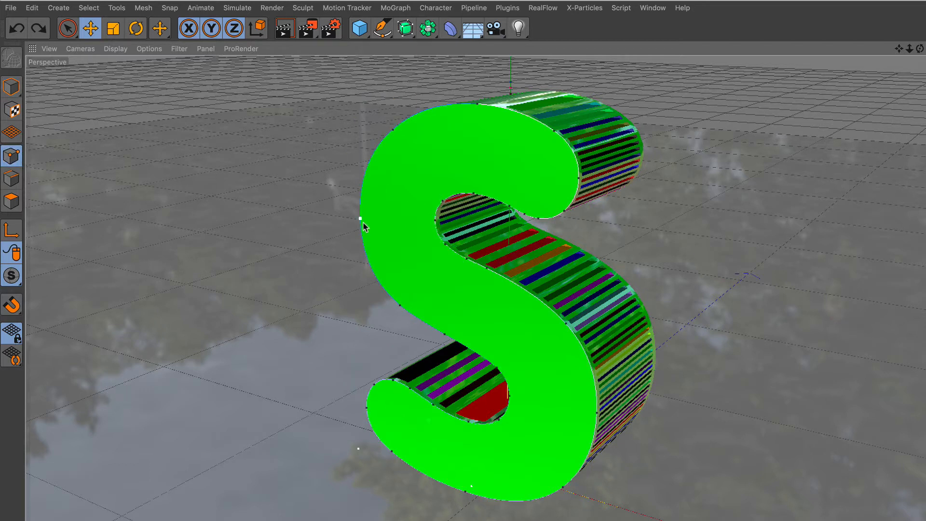
left_click(89, 7)
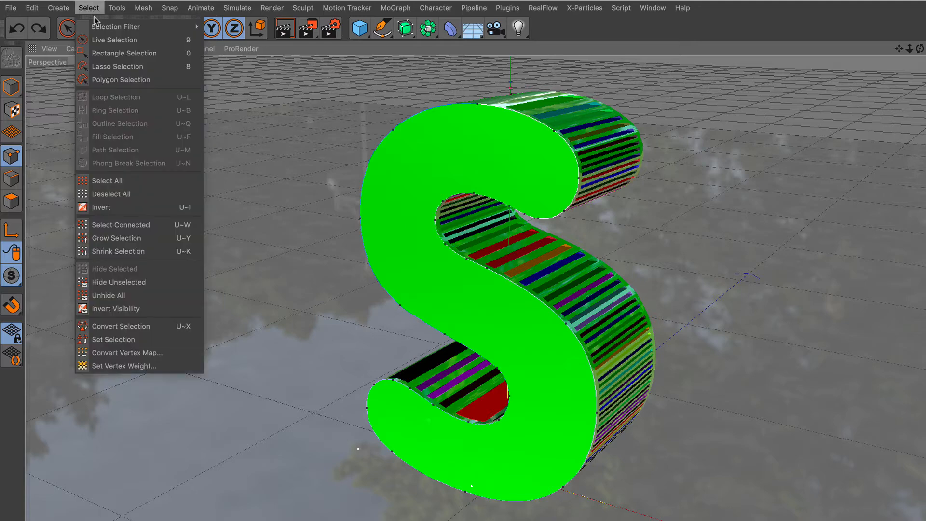
left_click(146, 181)
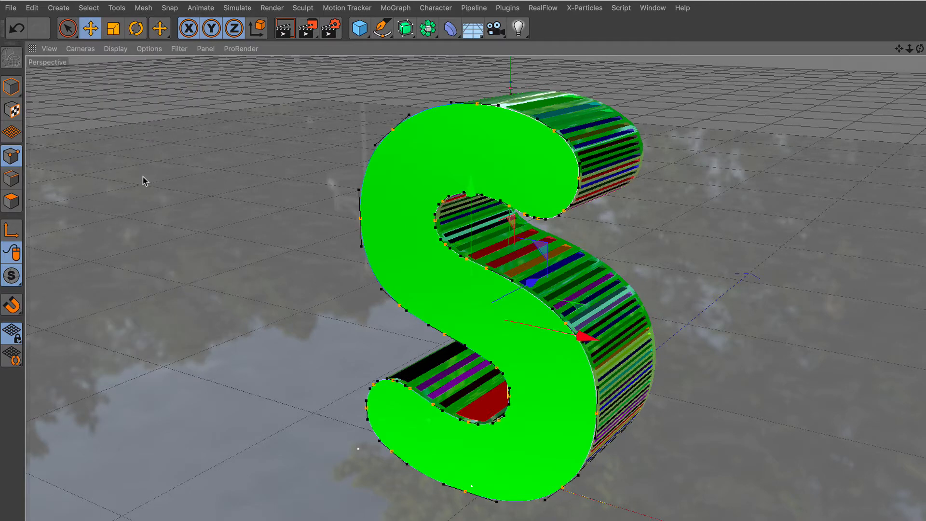
Create an inward outline of the S spline as a new object with Create Outline
right_click(748, 126)
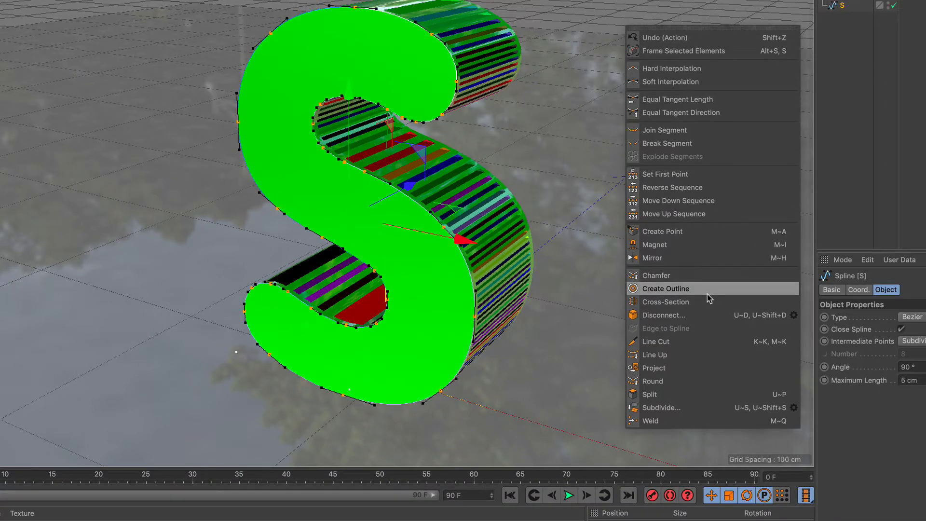
left_click(708, 295)
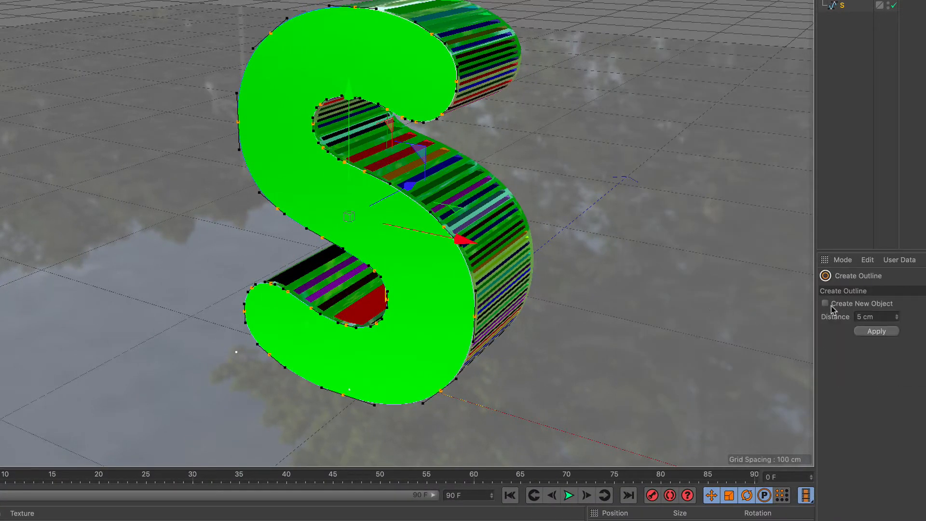
left_click(823, 305)
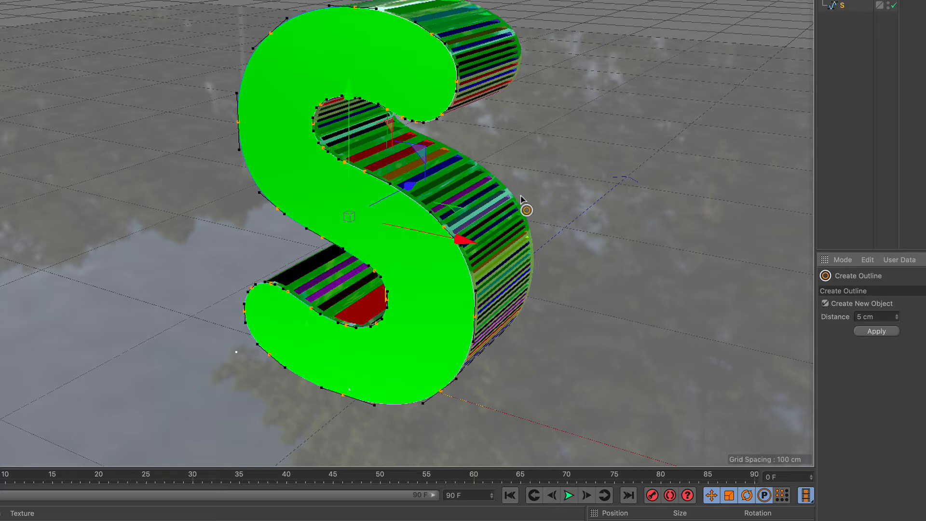
left_click_drag(236, 352, 220, 351)
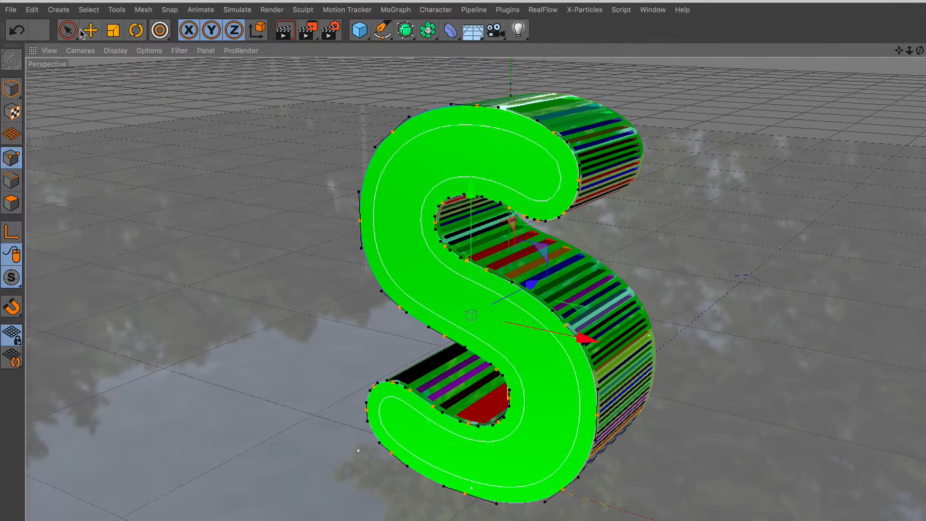
Disable the original outer S spline so that only the inset outline spline stays active
left_click(73, 28)
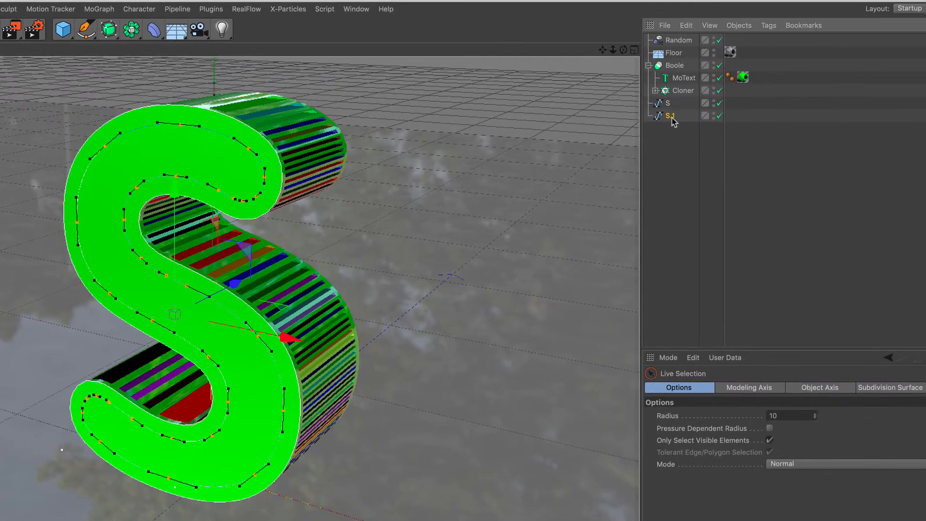
left_click(670, 116)
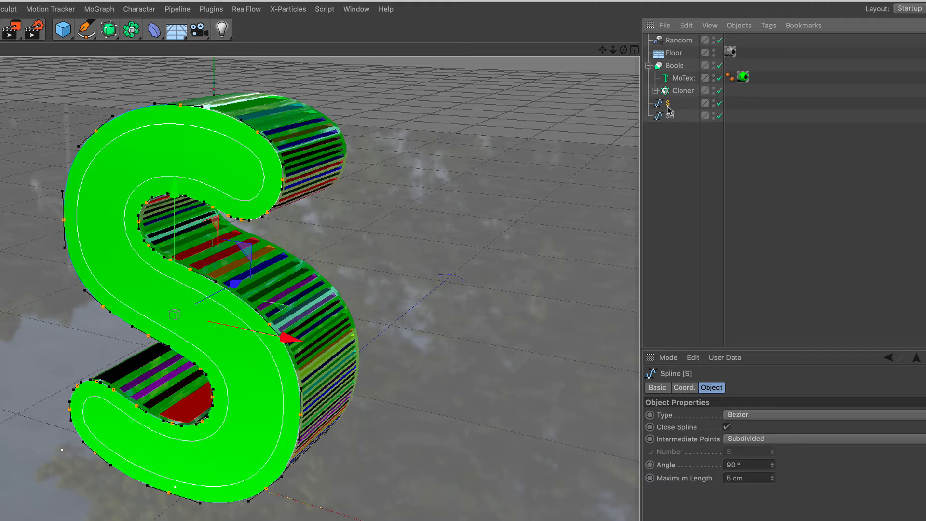
left_click(719, 102)
Subdivide the inset outline spline S.1 with 2 subdivisions and deselect its points
left_click(674, 116)
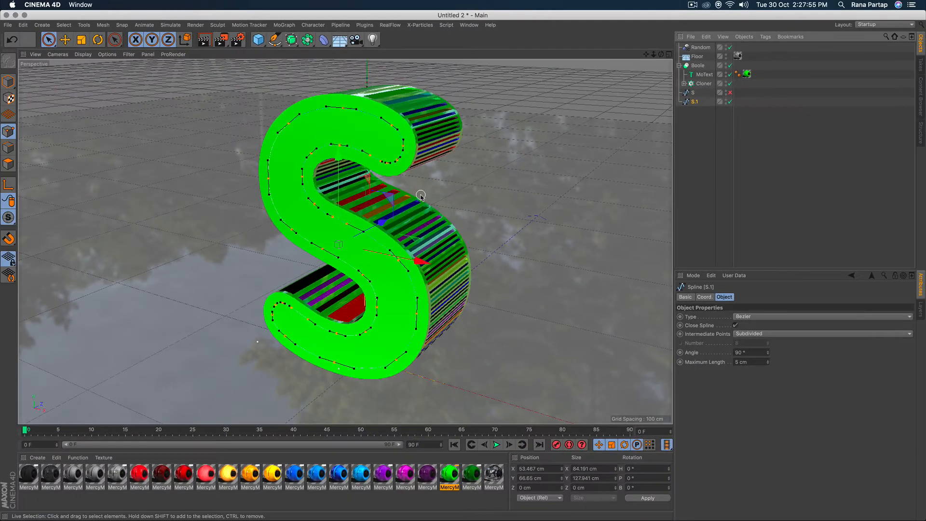
right_click(491, 138)
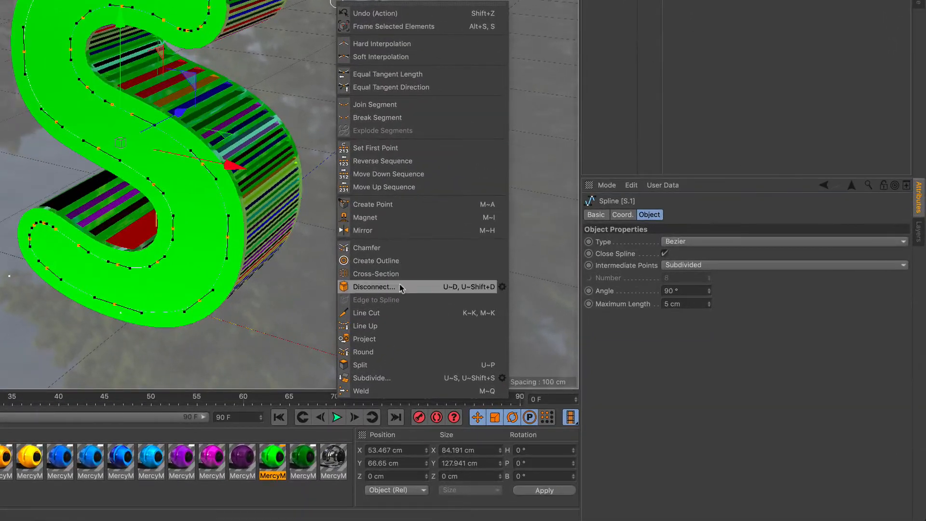
left_click(502, 378)
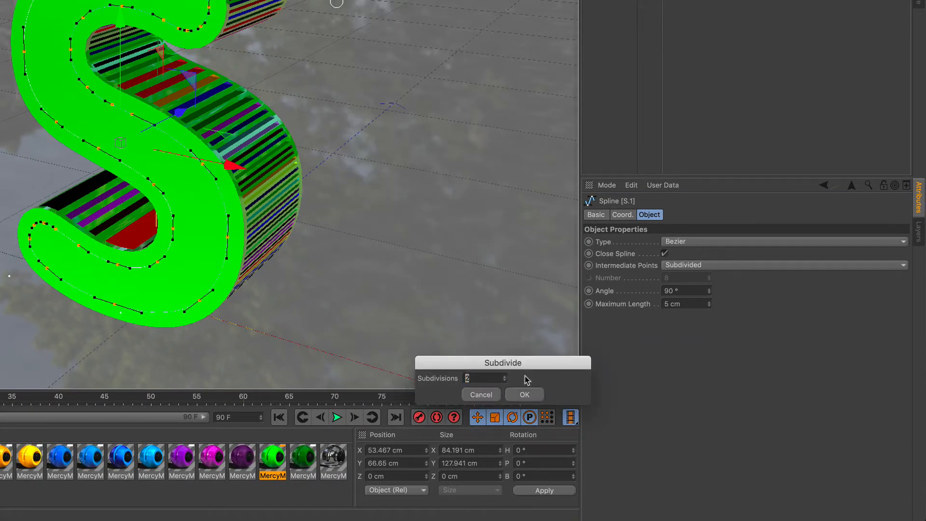
left_click(525, 395)
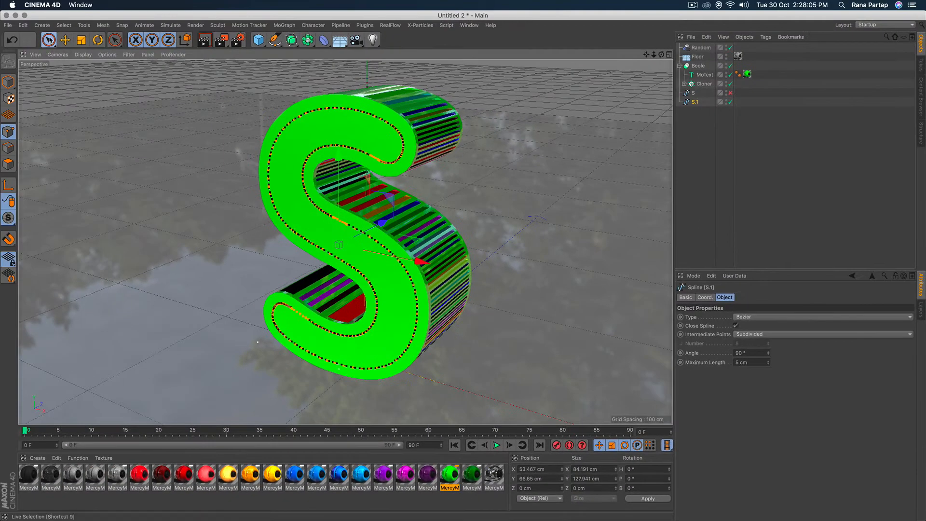
left_click(48, 39)
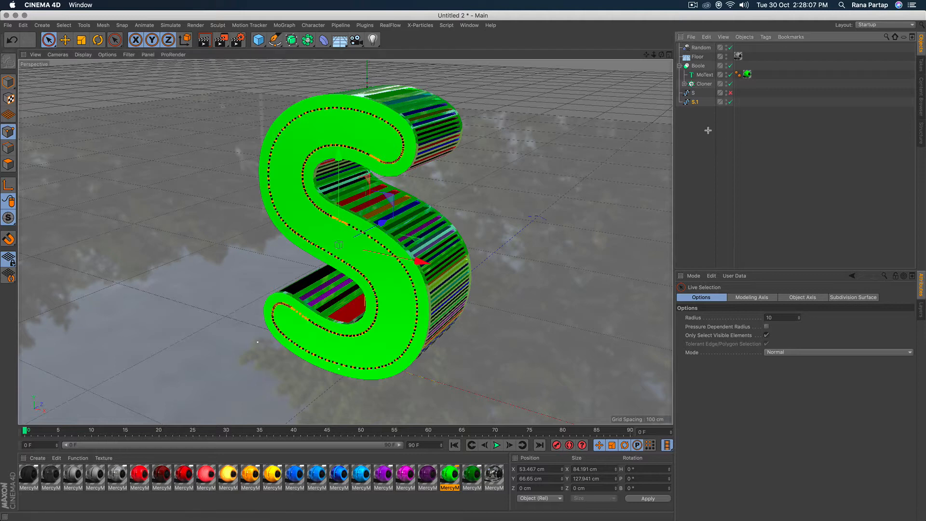
left_click(321, 103)
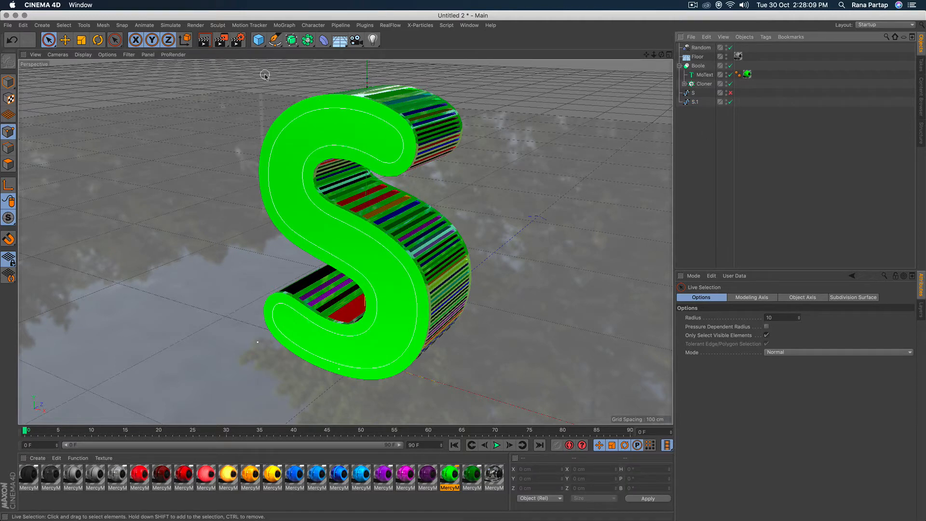
Add a cylinder primitive with a radius of 3 cm and a height of 6 cm
left_click(258, 39)
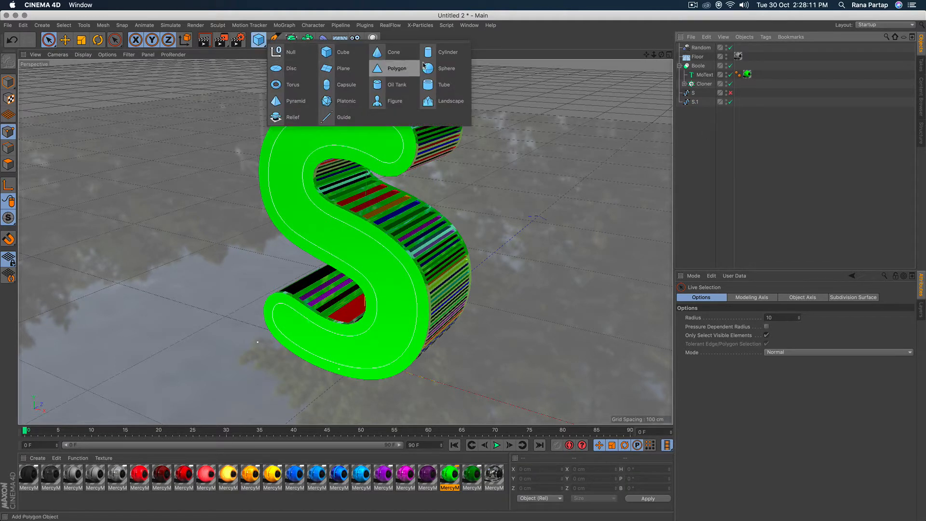
left_click(441, 53)
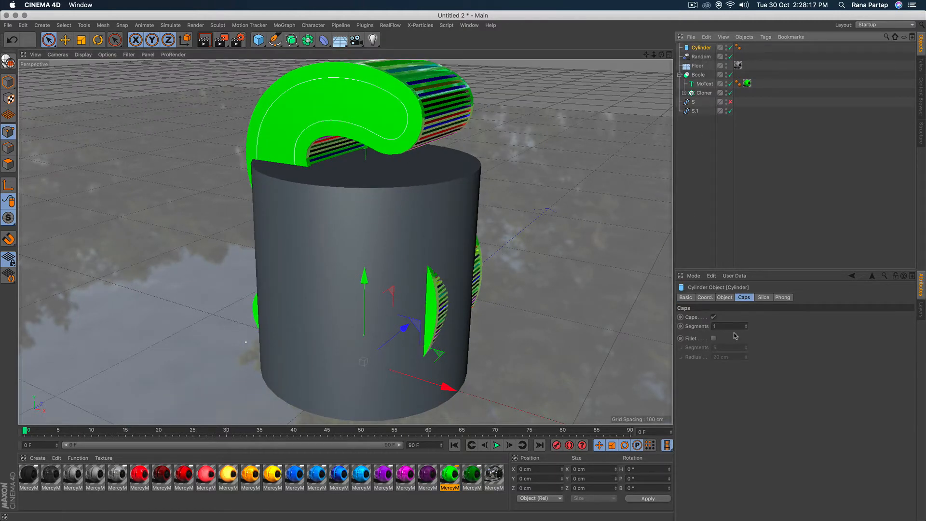
left_click(725, 298)
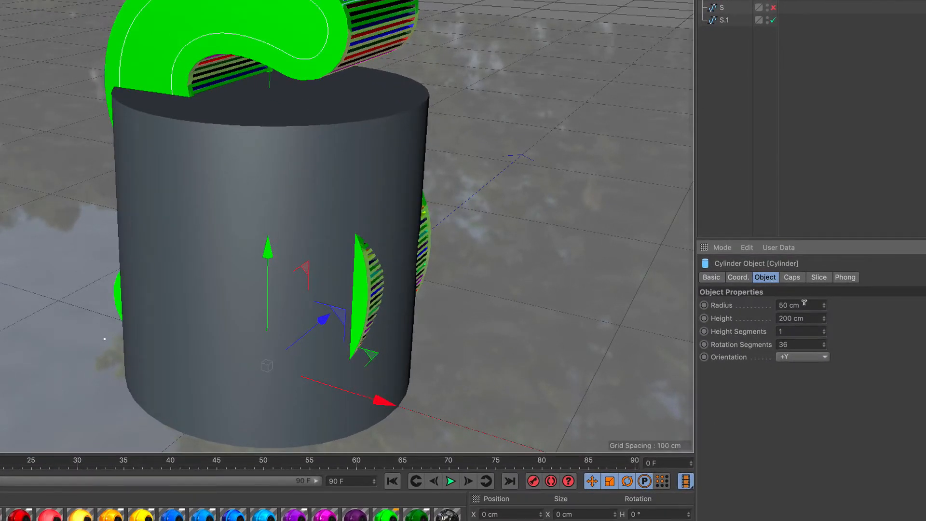
left_click(804, 302)
type("3")
key("Return")
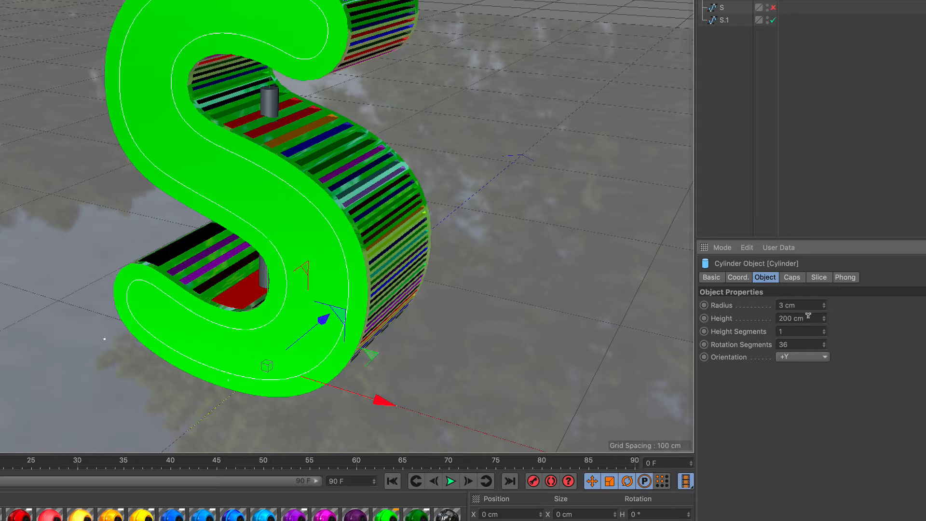
left_click_drag(808, 316, 738, 310)
type("6")
key("Return")
Move the small cylinder forward along Z and up along Y, in front of the S's lower curve
left_click_drag(323, 321, 269, 363)
right_click_drag(198, 403, 223, 410, "alt")
middle_click_drag(224, 413, 234, 331, "alt")
left_click_drag(229, 235, 227, 189)
right_click_drag(231, 275, 261, 127, "alt")
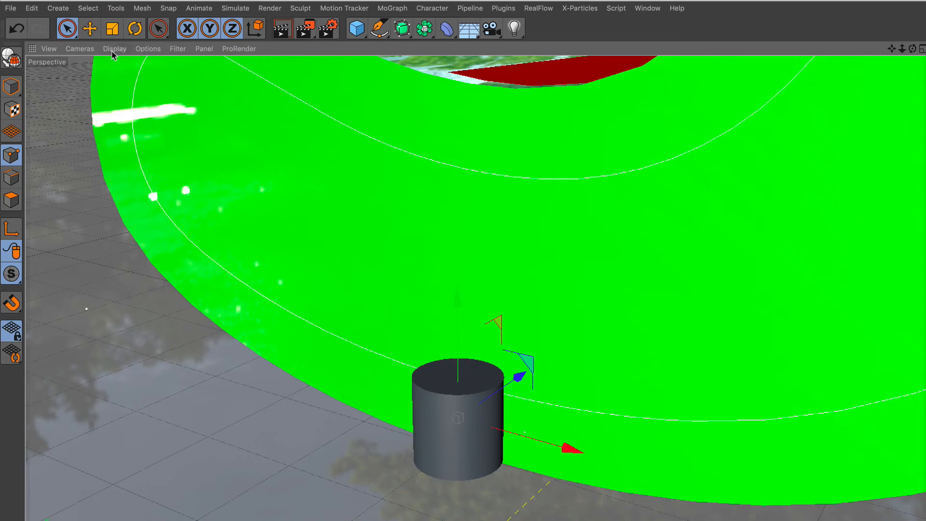
Display the viewport as Gouraud Shading (Lines) and set the cylinder's height segments to 12
left_click(114, 48)
left_click(124, 80)
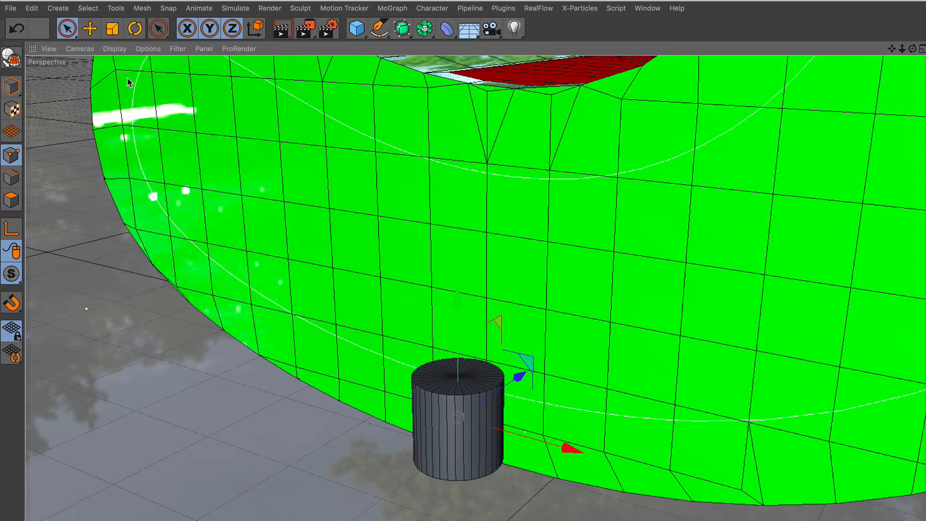
scroll(449, 434, "up", 2)
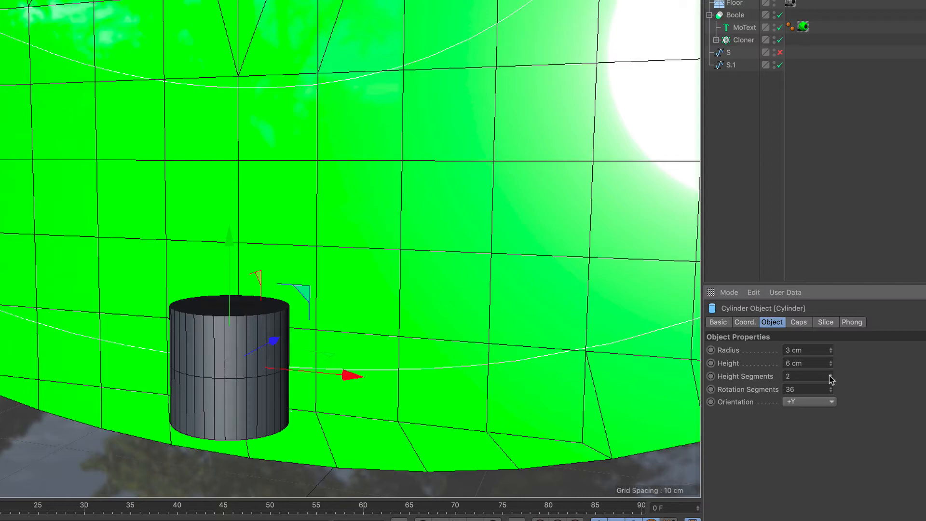
left_click_drag(829, 376, 833, 377)
scroll(291, 228, "down", 10)
left_click_drag(290, 228, 273, 188, "alt")
middle_click_drag(273, 188, 281, 252, "alt")
scroll(282, 241, "down", 5)
middle_click_drag(291, 182, 298, 228, "alt")
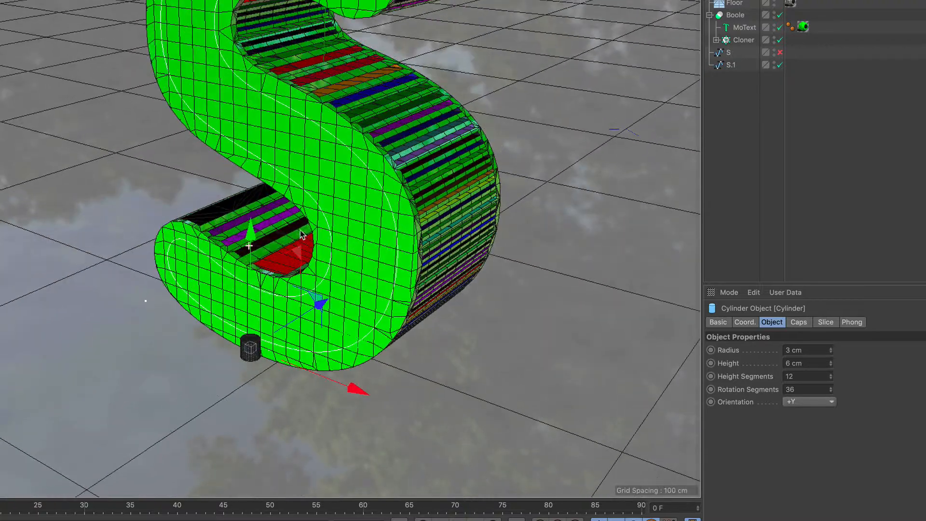
Reduce the cylinder's radius to 2 cm, keeping its height at 6 cm
right_click_drag(265, 330, 297, 202, "alt")
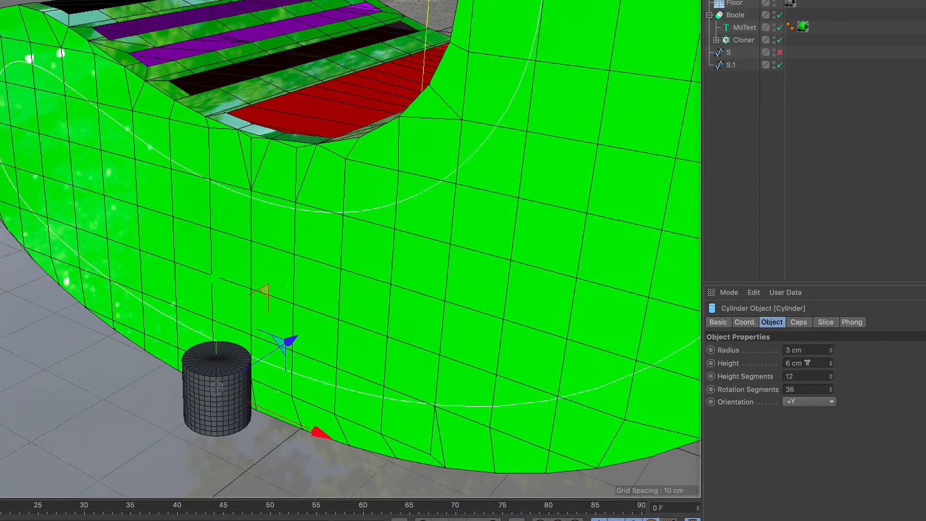
mouse_move(827, 363)
left_mouse_down()
mouse_move(830, 371)
mouse_move(830, 361)
left_mouse_up()
left_click(830, 353)
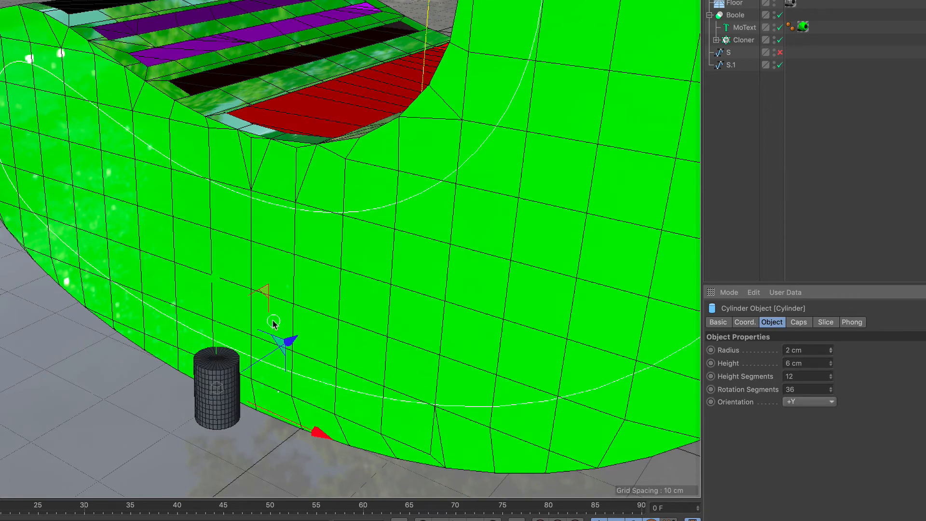
right_click_drag(273, 320, 216, 338, "alt")
middle_click_drag(276, 212, 277, 324, "alt")
right_click_drag(279, 328, 263, 285, "alt")
middle_click_drag(279, 226, 286, 274, "alt")
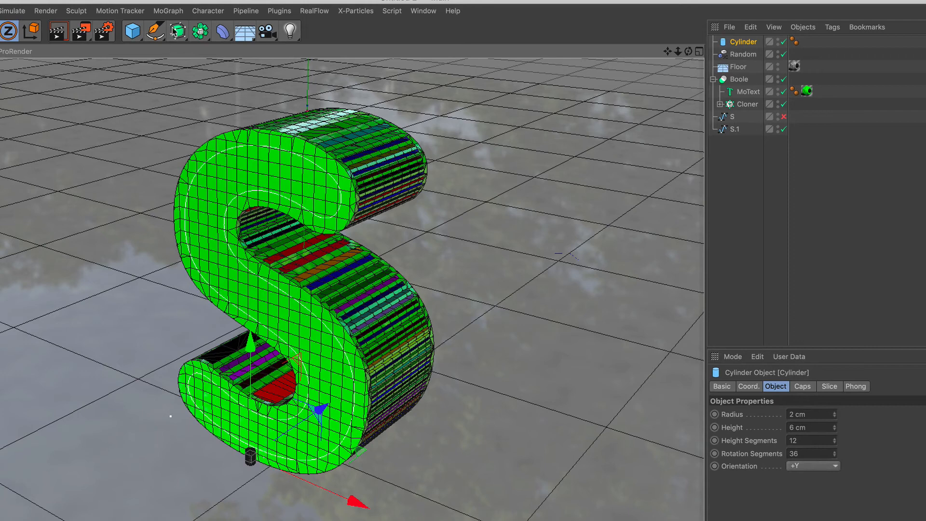
Add a new MoGraph Cloner and make the cylinder its child
left_click(171, 13)
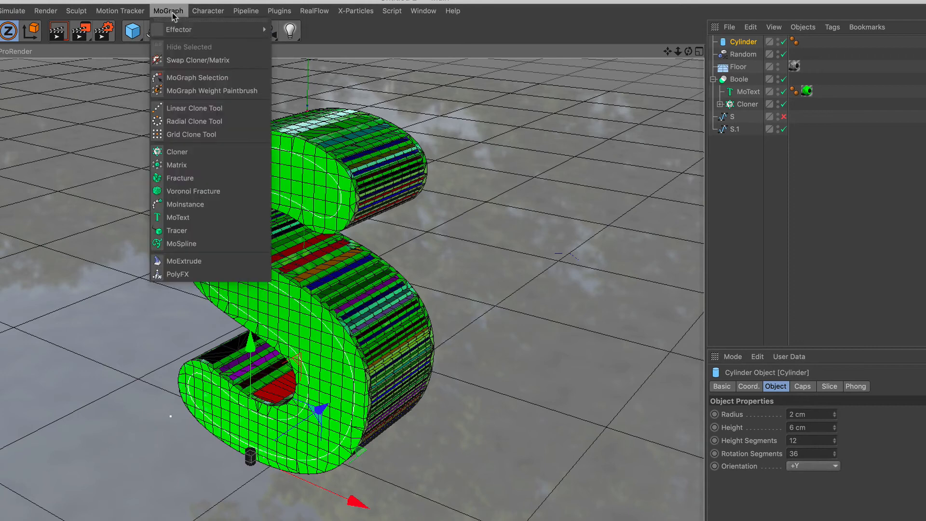
left_click(200, 153)
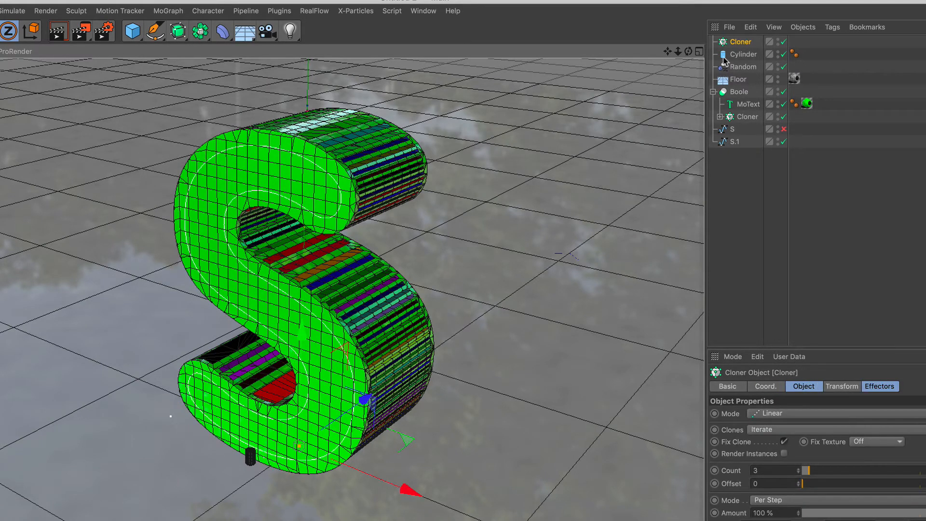
left_click_drag(724, 58, 742, 44)
Set the new Cloner to Object mode and assign the inset spline S.1 as its object
left_click(740, 42)
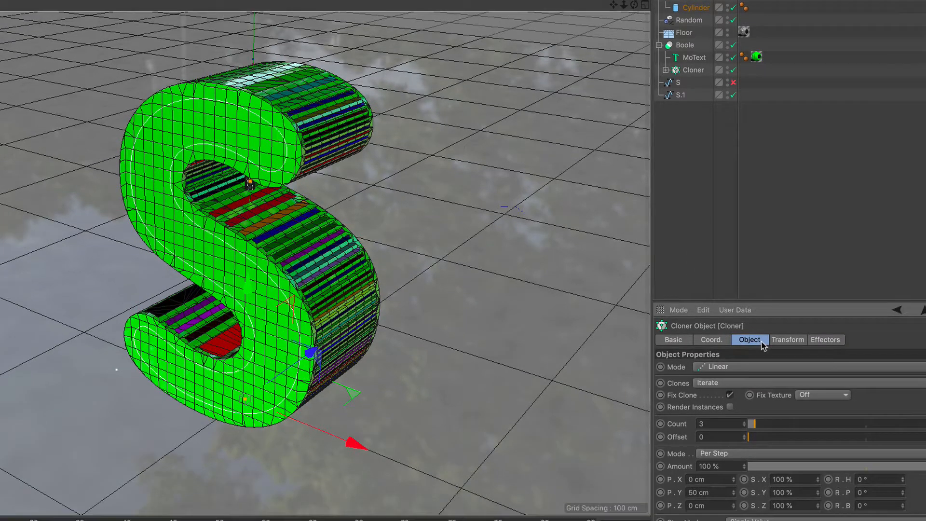
left_click(805, 413)
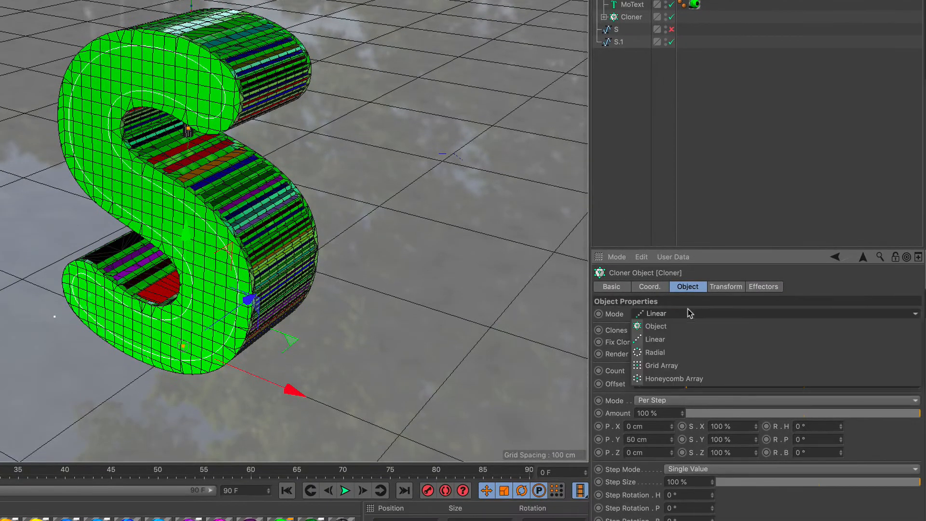
left_click(805, 427)
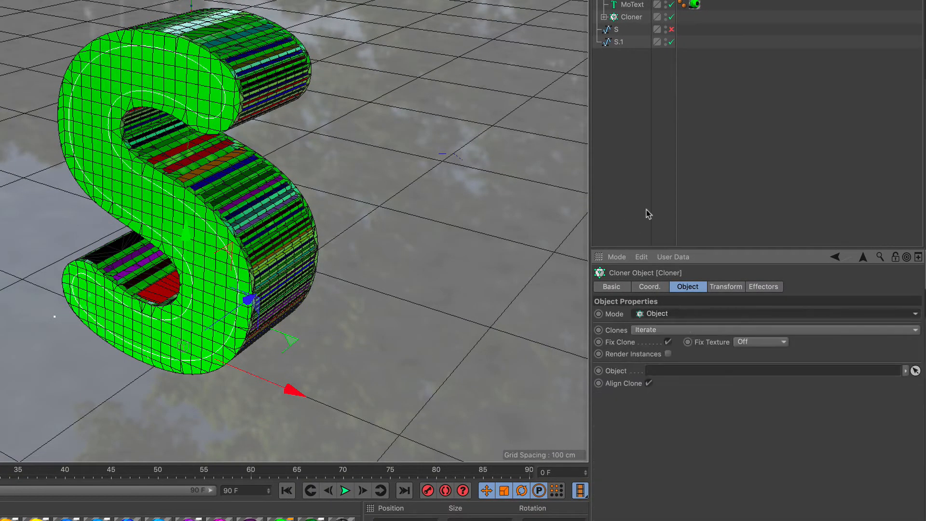
left_click_drag(618, 45, 700, 370)
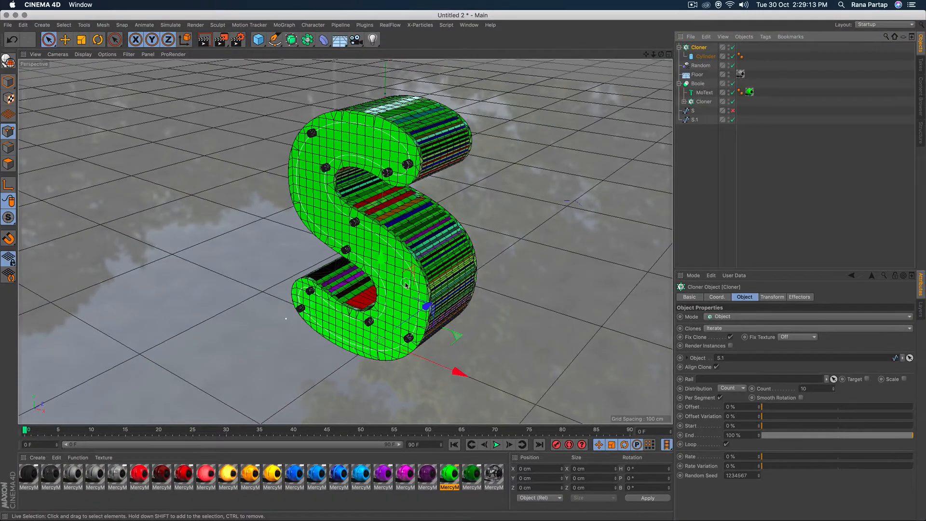
Inspect the cylinder clones on the S face up close and switch the viewport to plain Gouraud Shading
right_click_drag(280, 235, 300, 179, "alt")
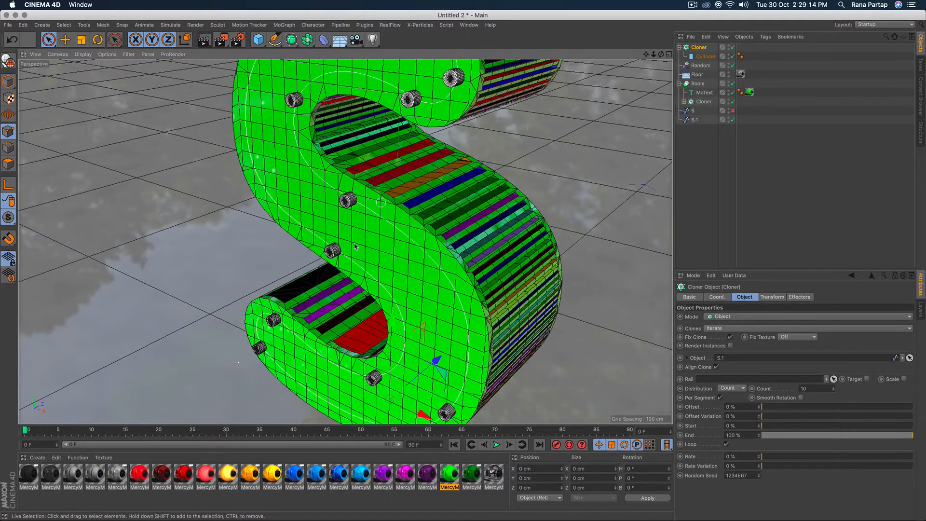
left_click_drag(259, 242, 274, 241, "alt")
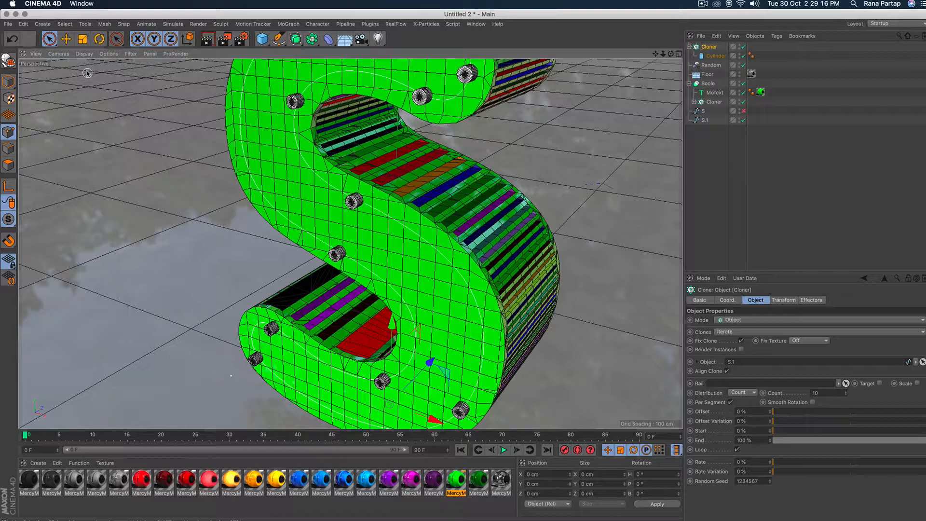
left_click(83, 54)
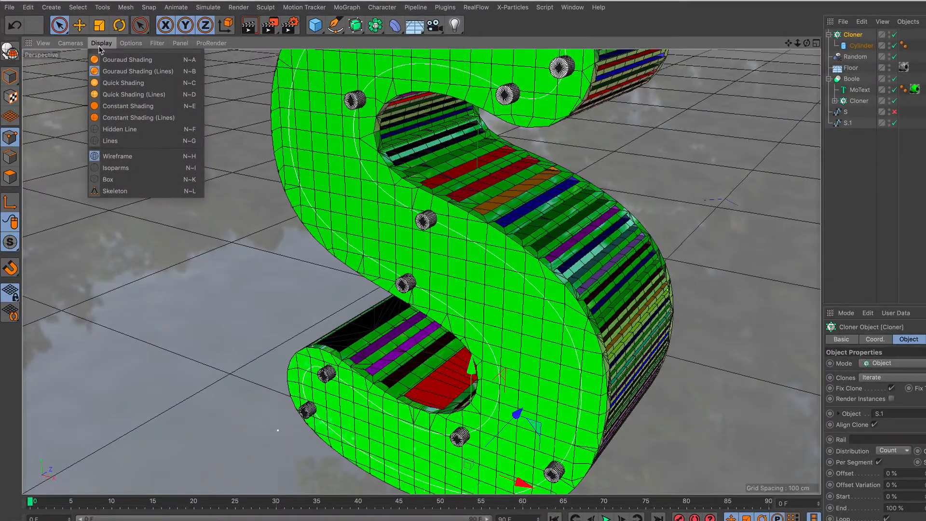
left_click(114, 59)
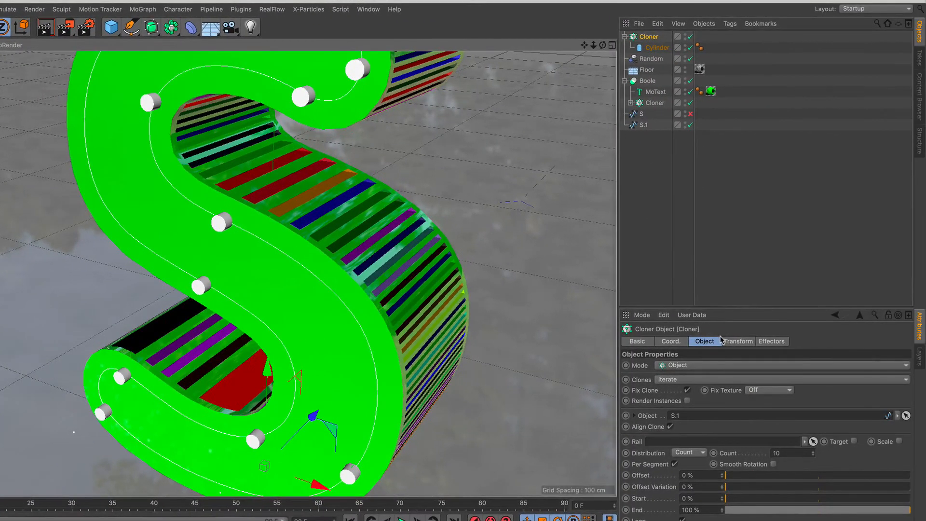
Rotate the clones to 90° in pitch (R.P) in the Cloner's transform settings
left_click(727, 341)
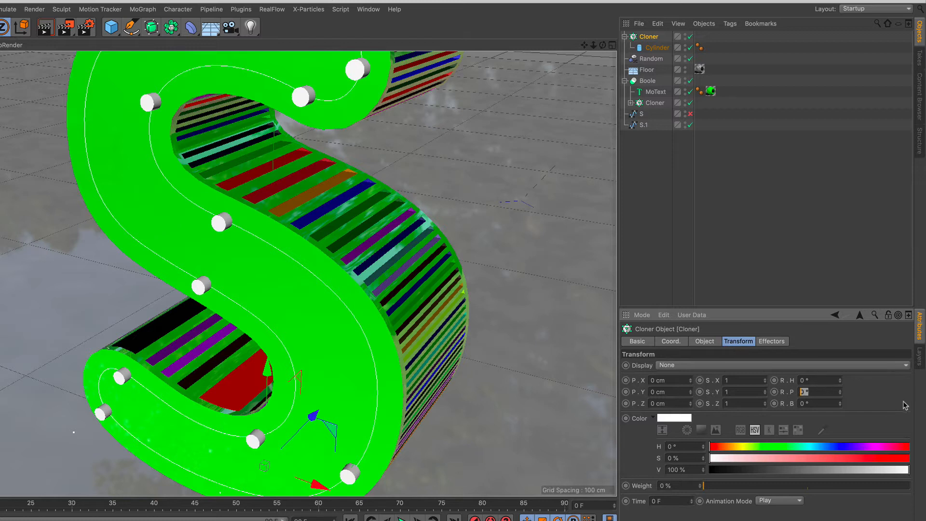
type("90")
key("Return")
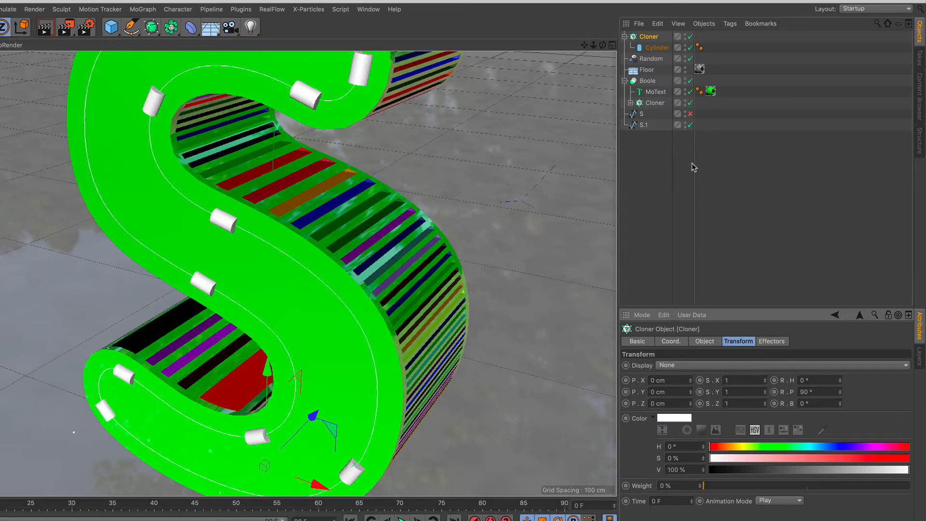
Change the Cloner's distribution to Step and set the step distance to 12 cm
left_click(705, 341)
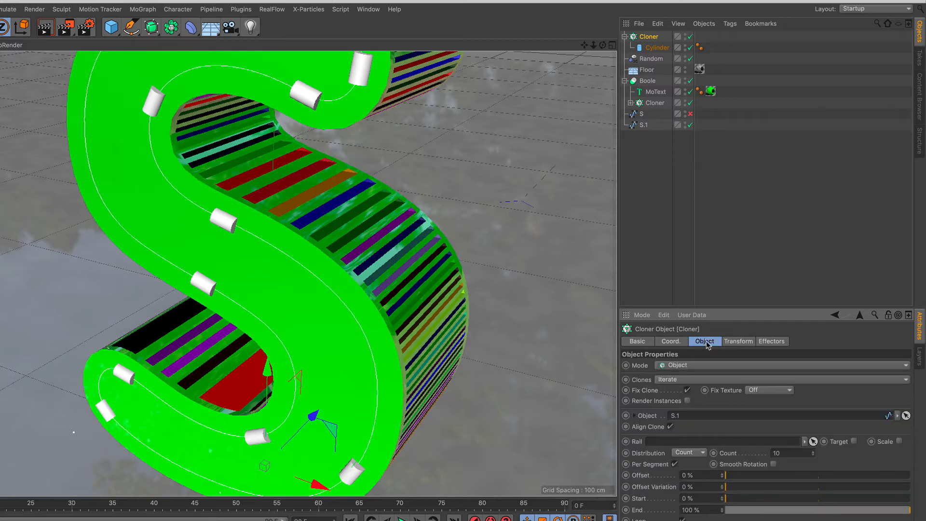
left_click(703, 452)
left_click(697, 466)
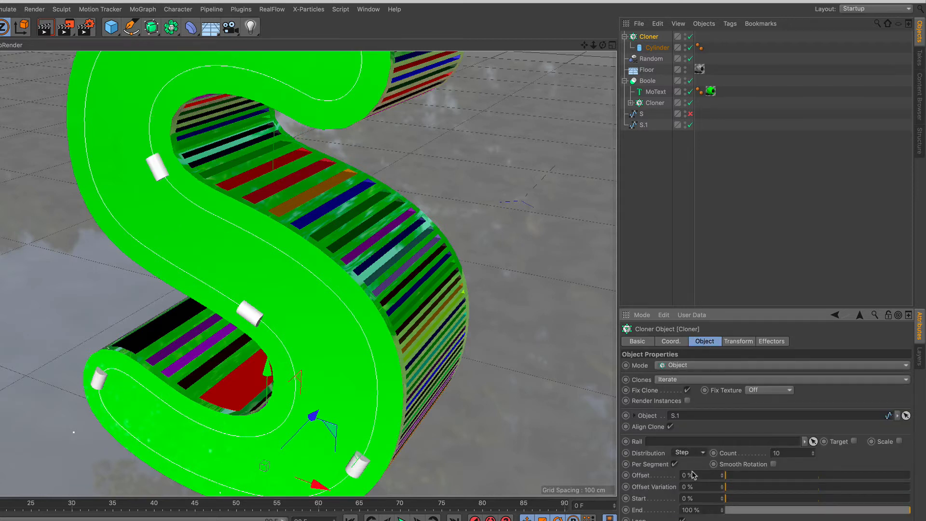
left_click_drag(813, 454, 814, 460)
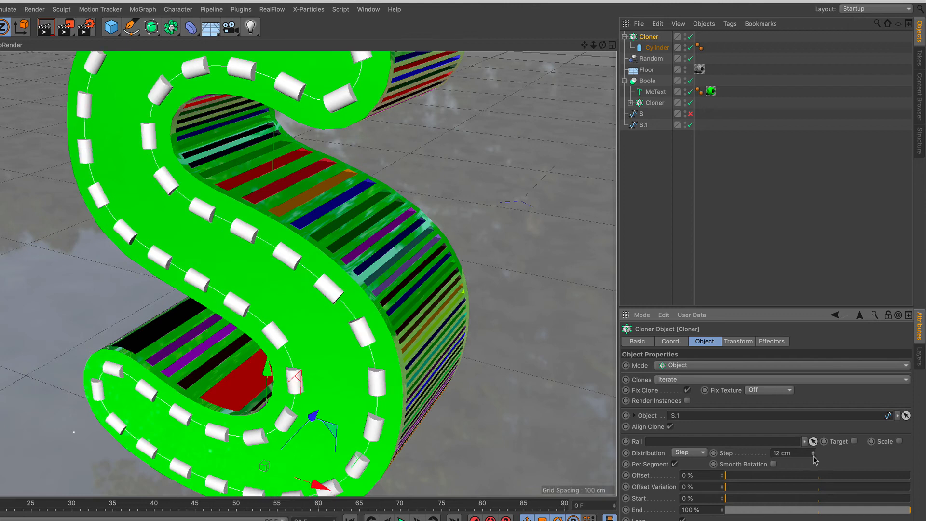
Set the radius of the Cylinder inside the Cloner to 1 cm and check the thinner dashes on the face
left_click(646, 50)
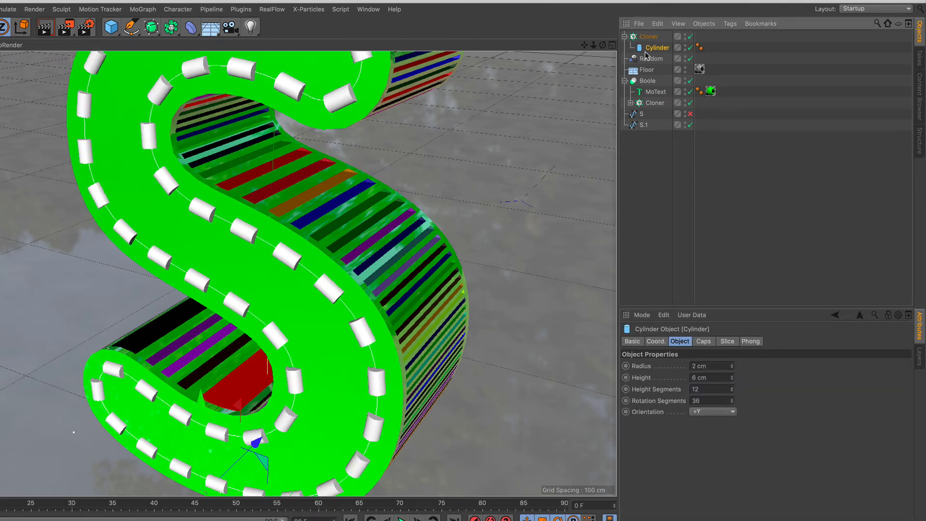
left_click(718, 368)
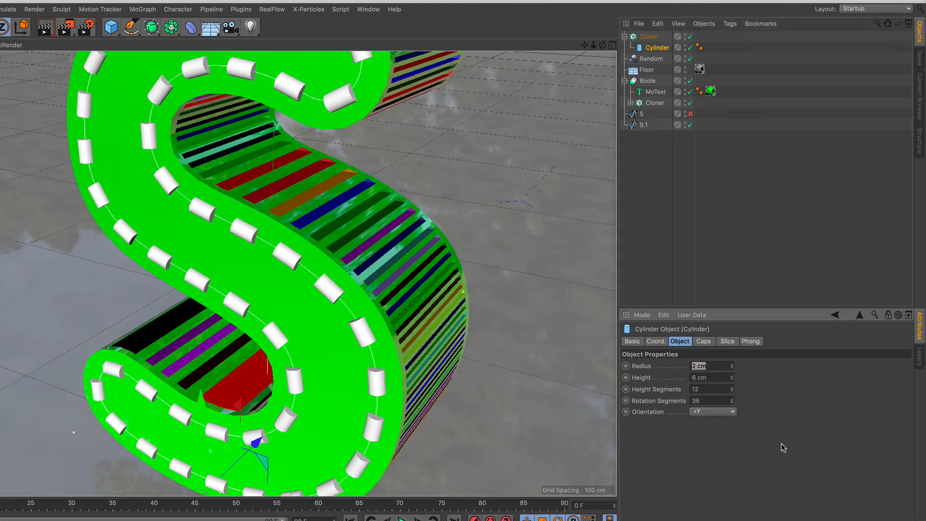
type("1")
key("Return")
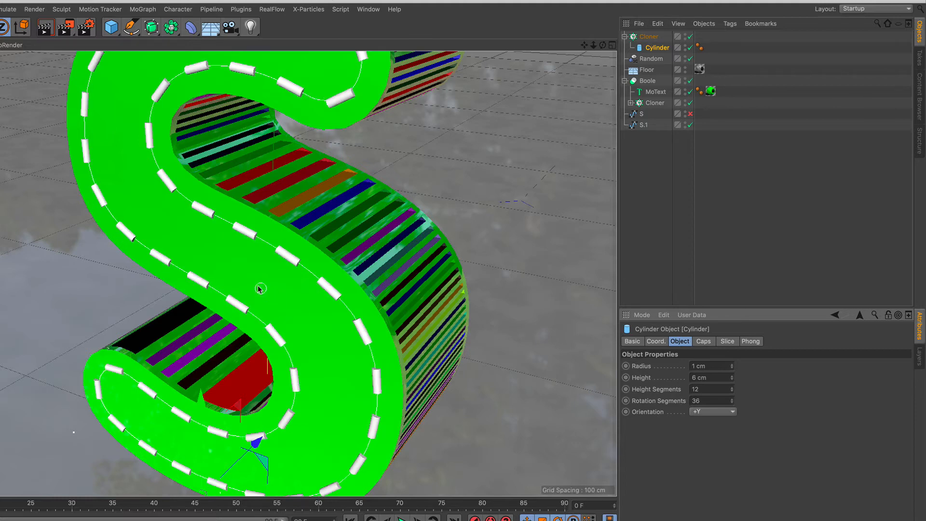
left_click_drag(259, 290, 215, 289, "alt")
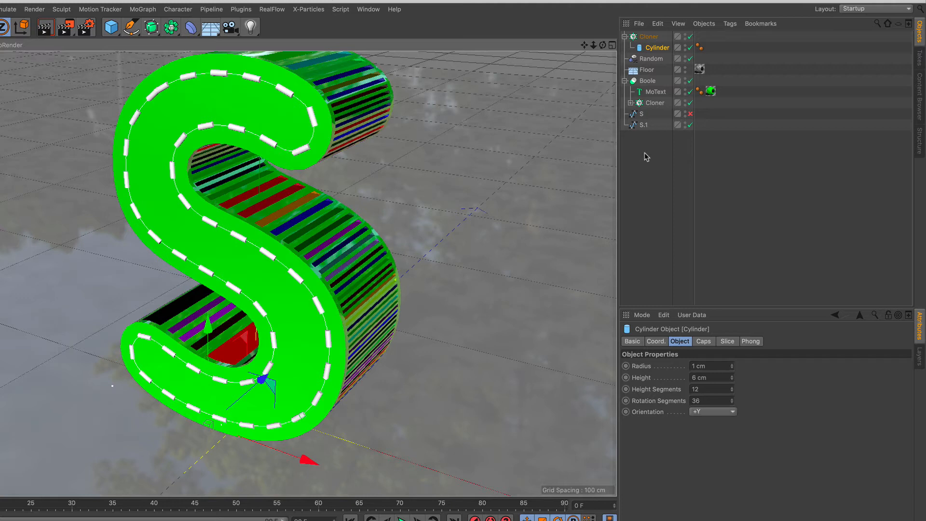
Enable the outer spline S and move its points along Z out in front of the letter, to about -46 cm
left_click(644, 127)
left_click(690, 114)
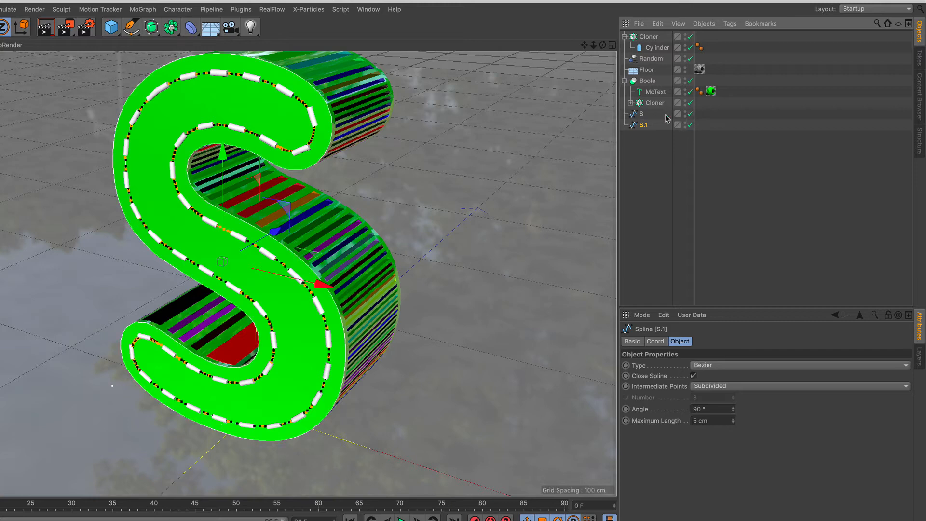
left_click(643, 115)
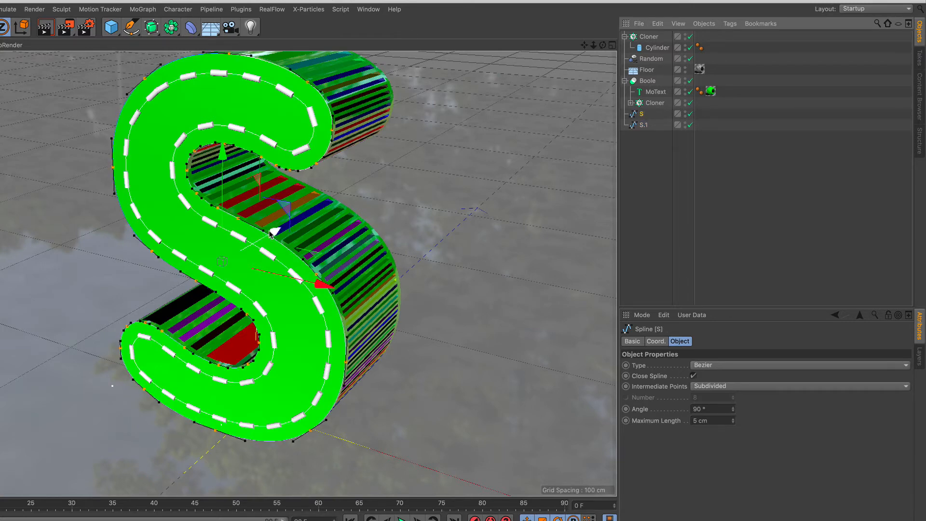
left_click_drag(196, 260, 150, 264)
Subdivide spline S with the preset subdivision count, then return to Model mode with Live Selection
right_click(436, 156)
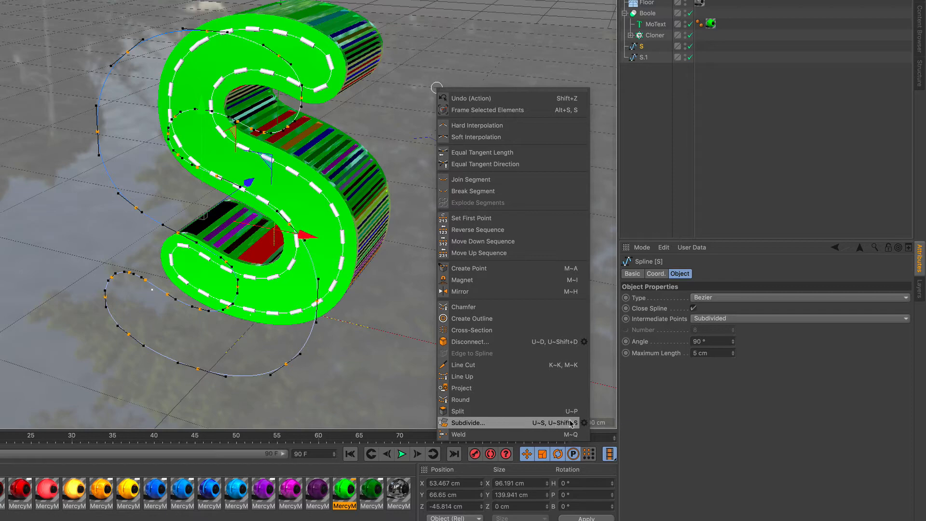
left_click(584, 423)
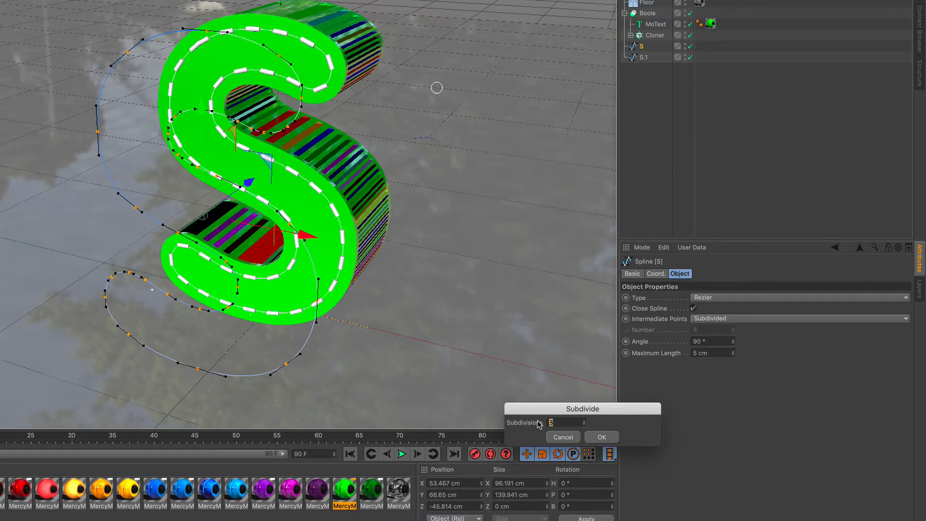
left_click(600, 436)
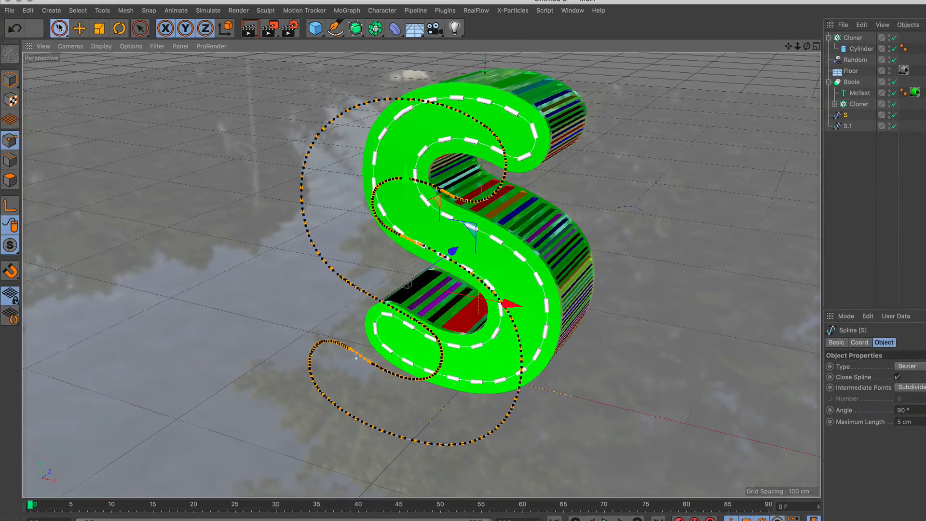
left_click(58, 26)
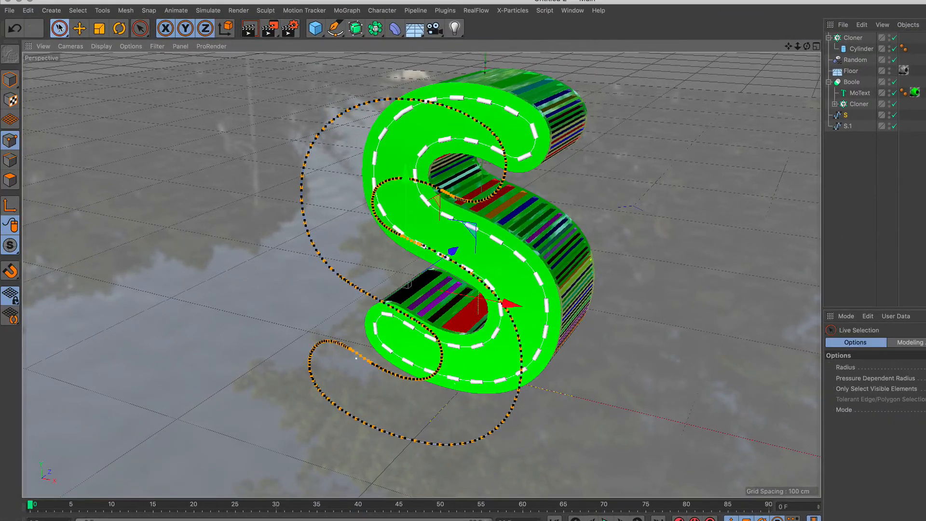
left_click(15, 77)
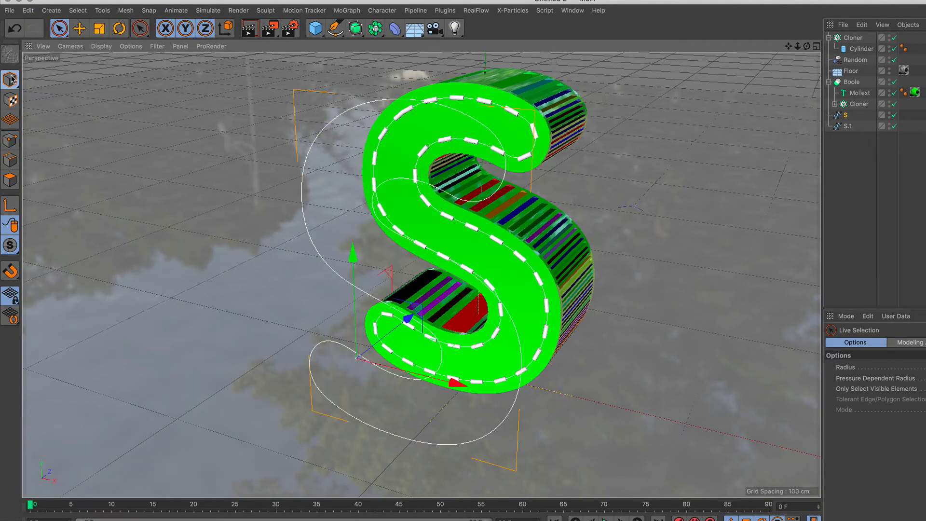
Add a Circle spline and set its radius to 1 cm
left_click(334, 28)
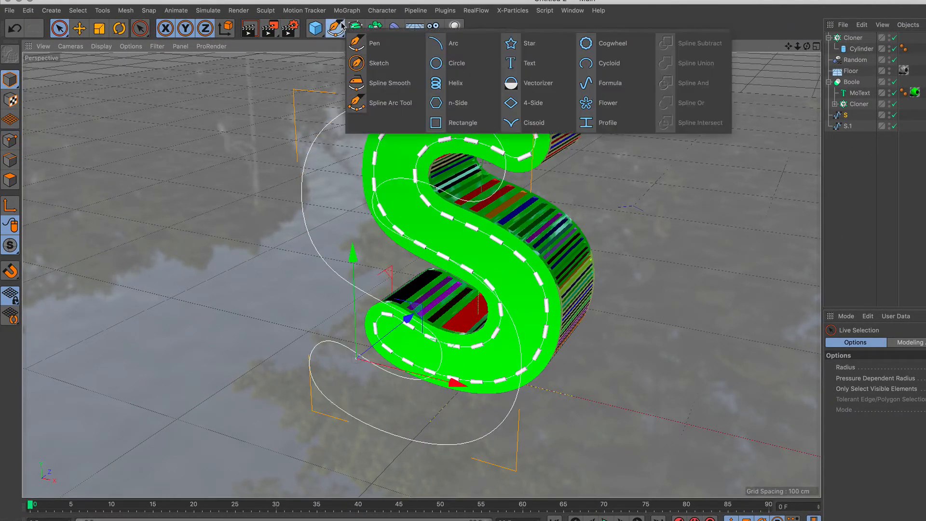
left_click(456, 62)
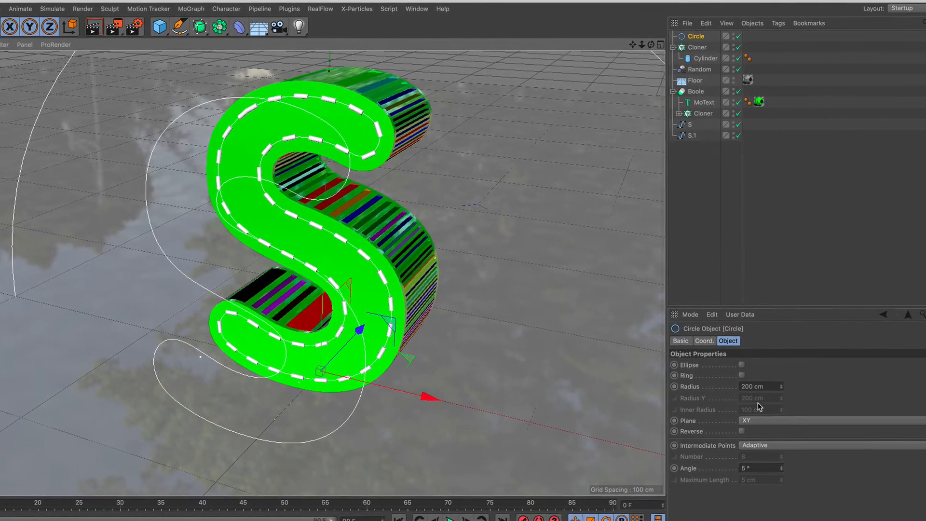
double_click(775, 386)
type("1")
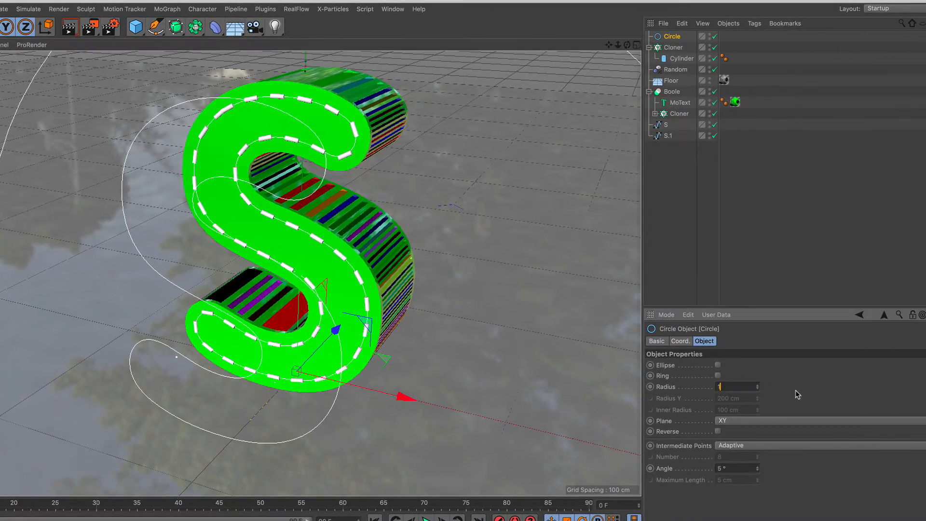
key("Return")
Add a Sweep object and nest the Circle and spline S inside it, with the Circle as the profile
left_click(176, 26)
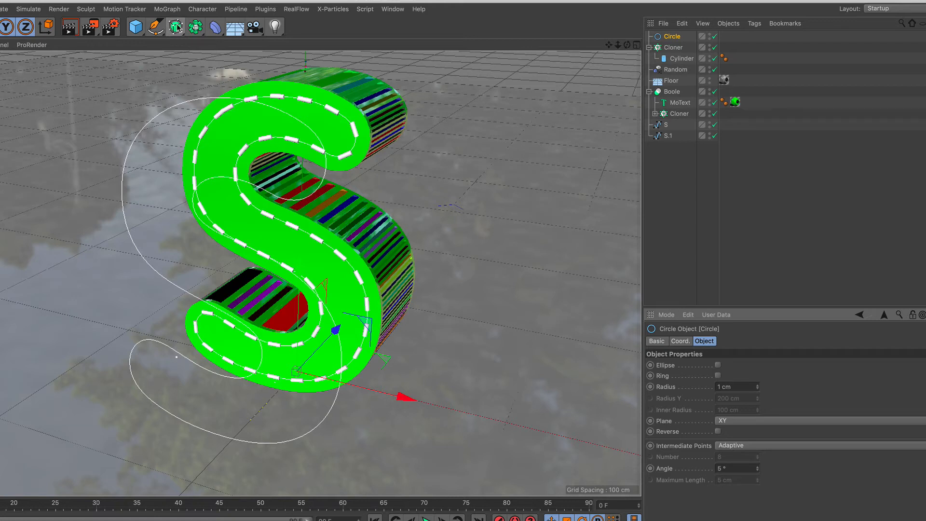
left_click(242, 83)
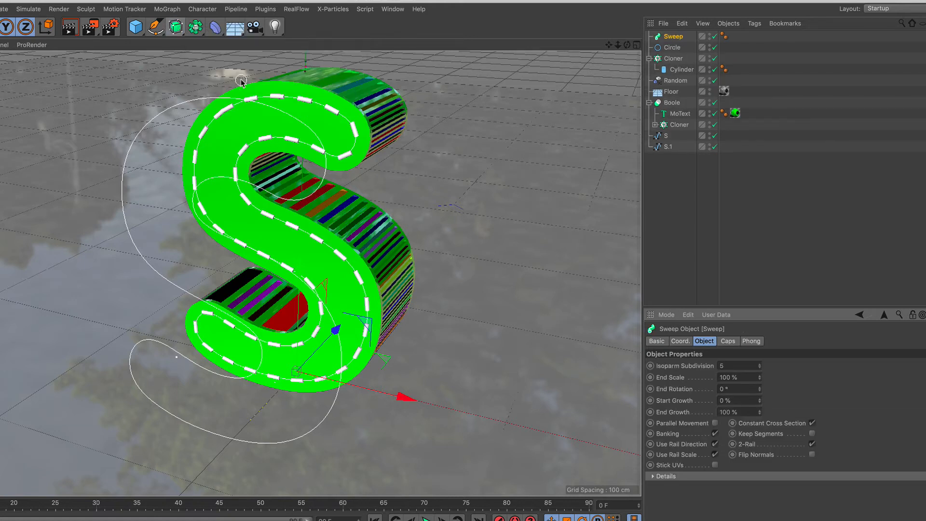
left_click_drag(658, 52, 674, 40)
left_click(669, 136)
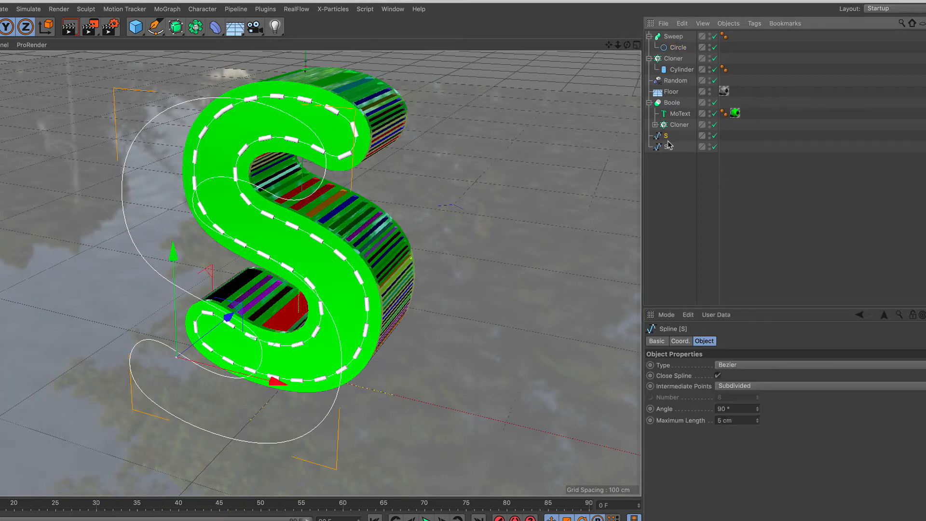
left_click_drag(667, 140, 675, 45)
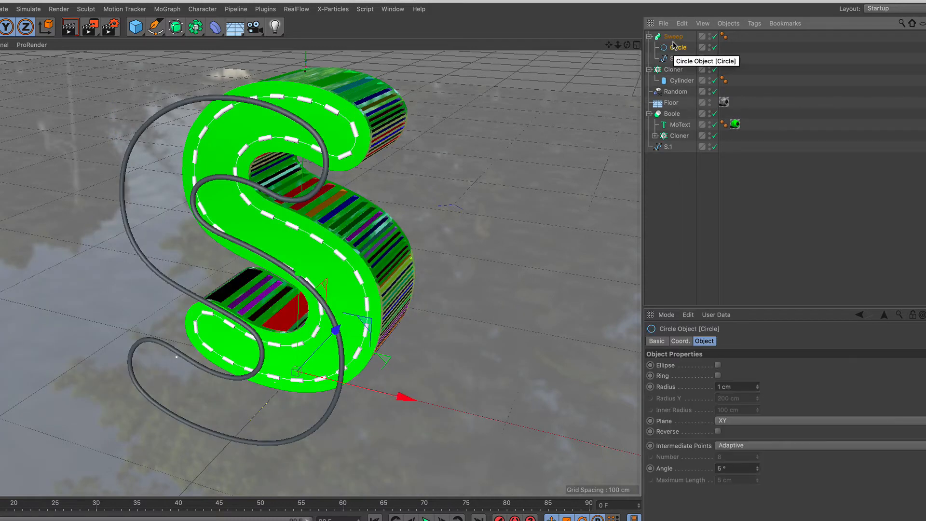
Move the Sweep about 46 cm along Z so the tube sits on the outline of the letter's front face
left_click(673, 36)
scroll(286, 311, "up", 1)
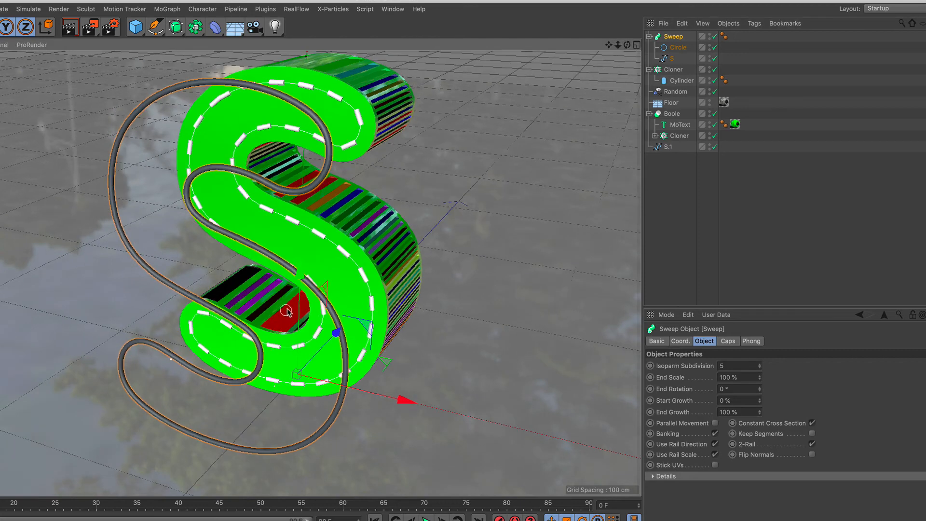
left_click_drag(317, 293, 276, 310, "alt")
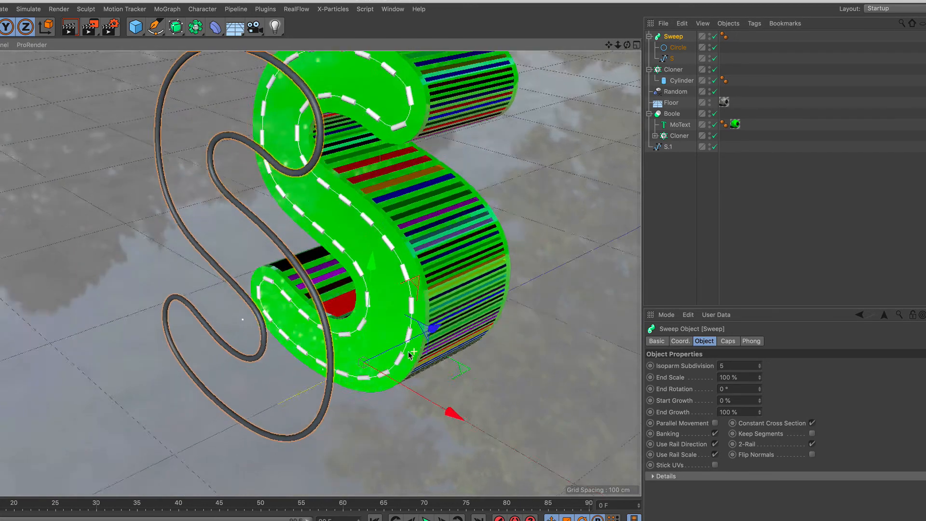
left_click_drag(409, 355, 374, 359, "alt")
left_click_drag(479, 343, 569, 338)
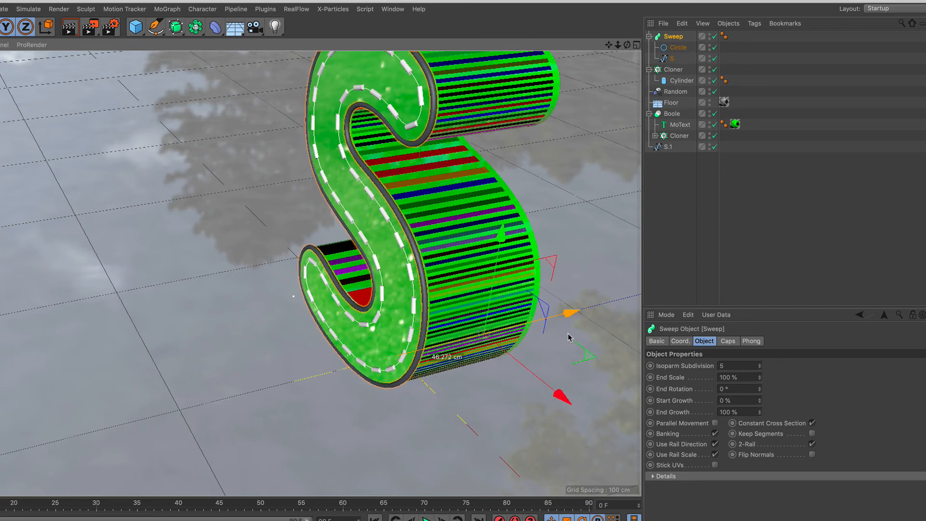
left_click_drag(289, 300, 323, 307, "alt")
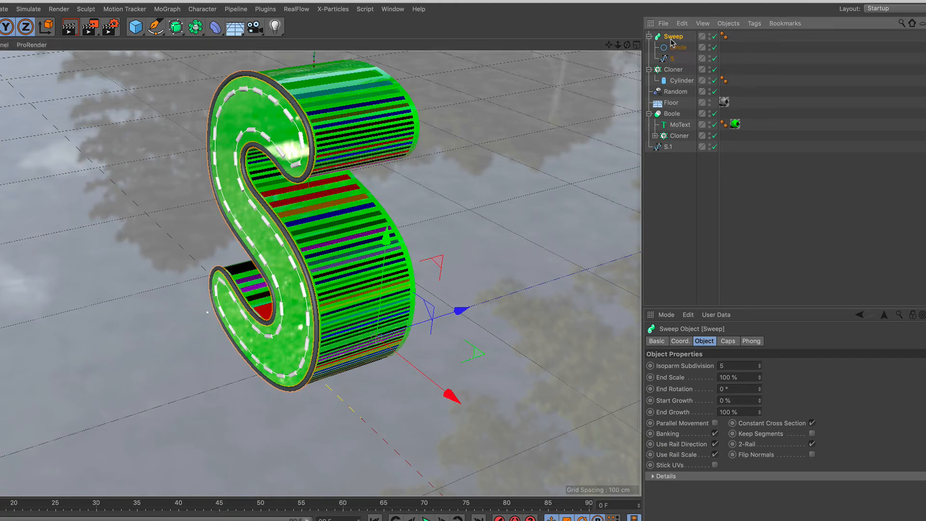
Duplicate the Sweep and move the copy along Z to about 95.9 cm, onto the letter's back edge
key("ctrl+c")
key("ctrl+v")
left_click_drag(459, 310, 528, 296)
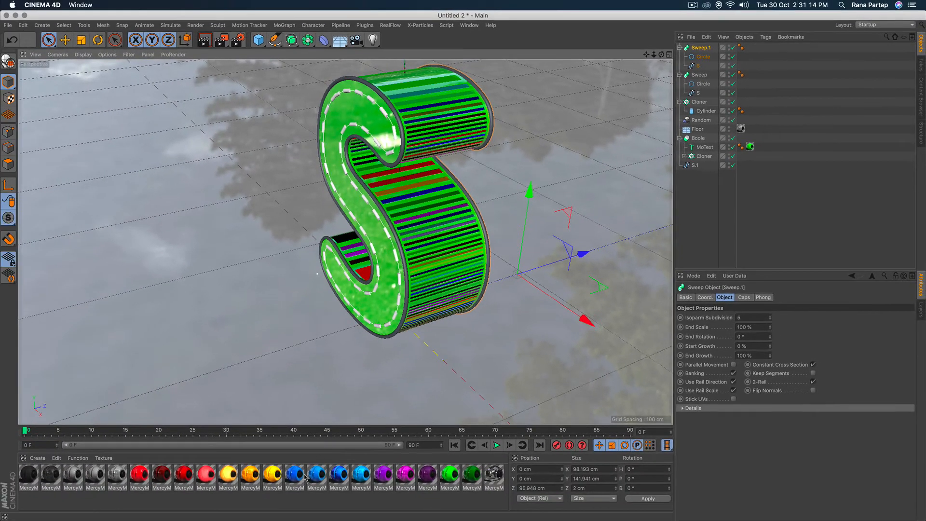
Apply the blue MercyMP material to both the front and back edge Sweep objects
left_click(695, 46)
left_click_drag(702, 49, 702, 49)
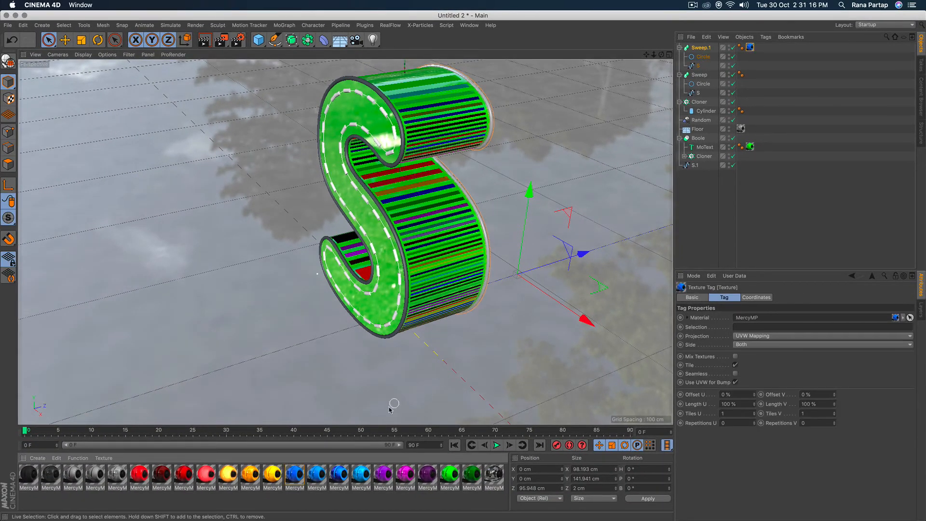
left_click_drag(301, 471, 705, 75)
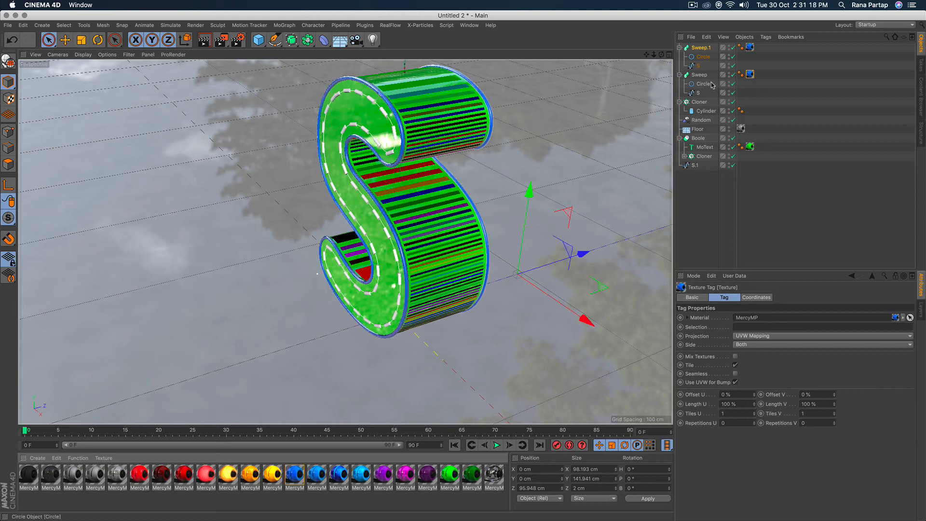
left_click_drag(404, 261, 403, 238, "alt")
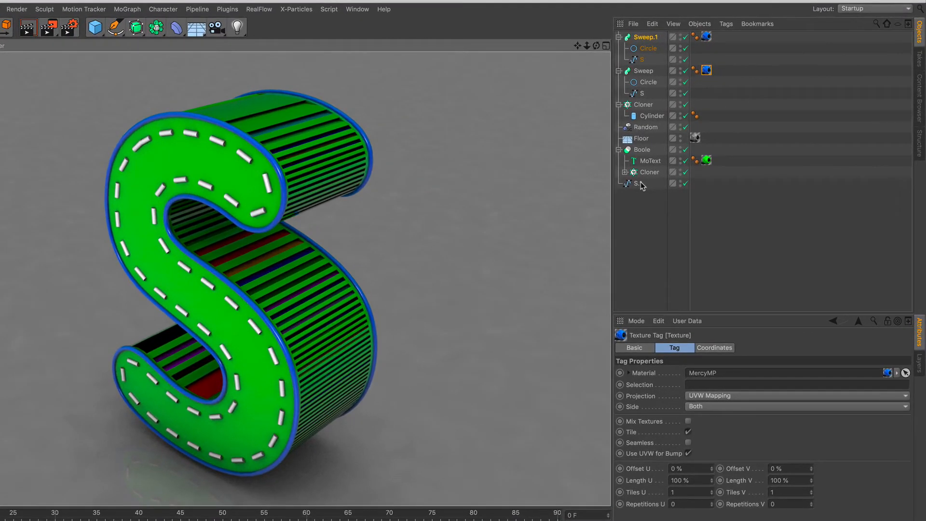
Duplicate Sweep.1 below the inset spline, delete the copy's S spline and nest S.1 in its place
left_click(697, 165)
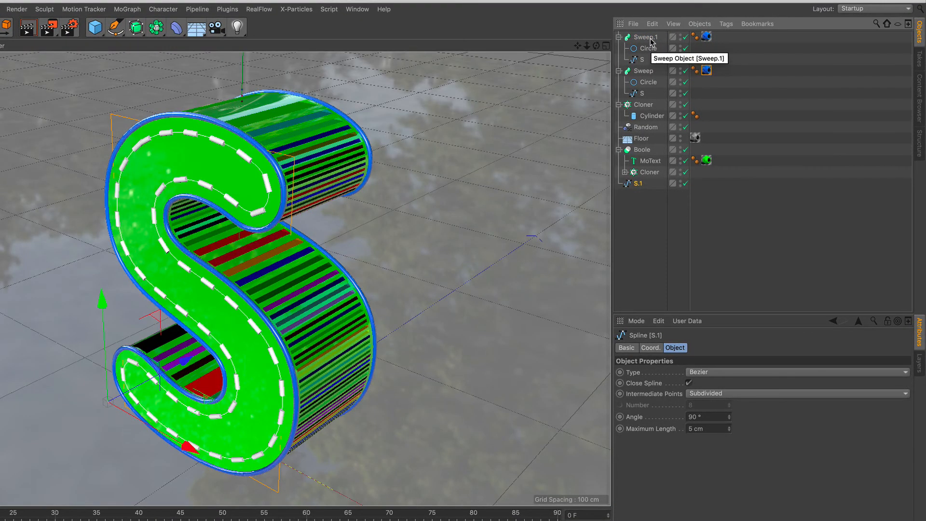
left_click_drag(650, 42, 646, 203)
left_click(643, 218)
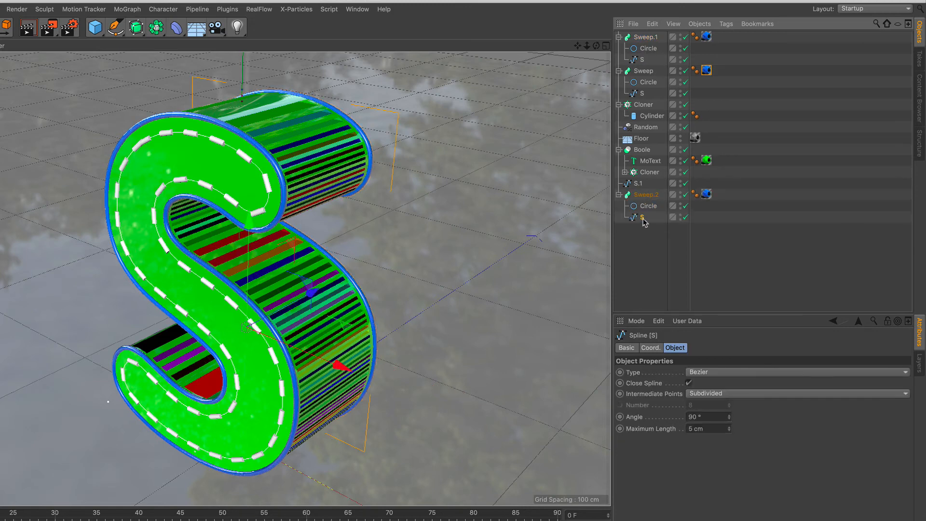
key("Delete")
left_click_drag(641, 188, 645, 217)
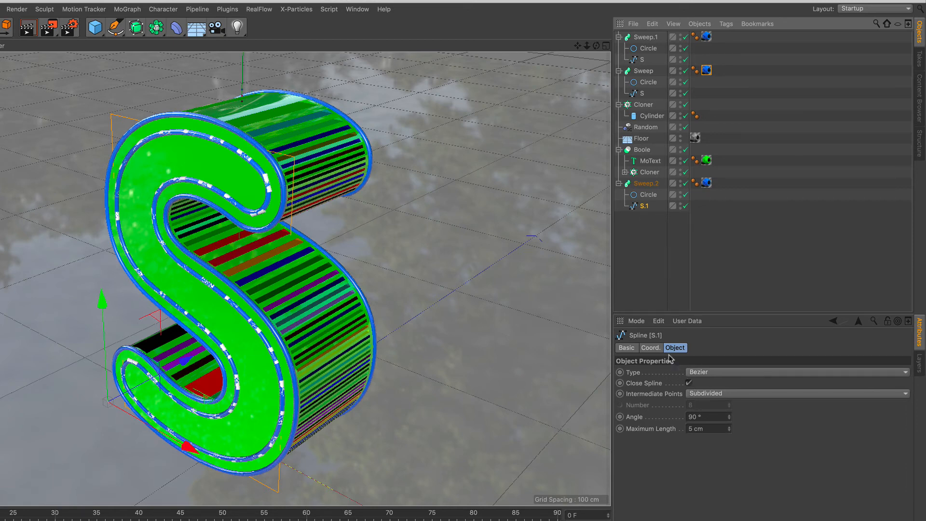
Set the radius of the Circle inside Sweep.2 to .5 cm
left_click(647, 195)
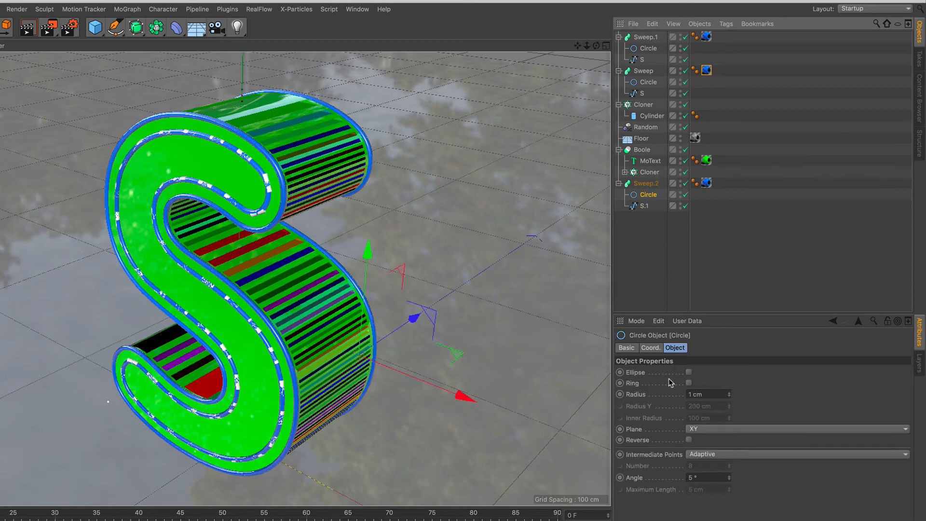
double_click(709, 395)
type(".")
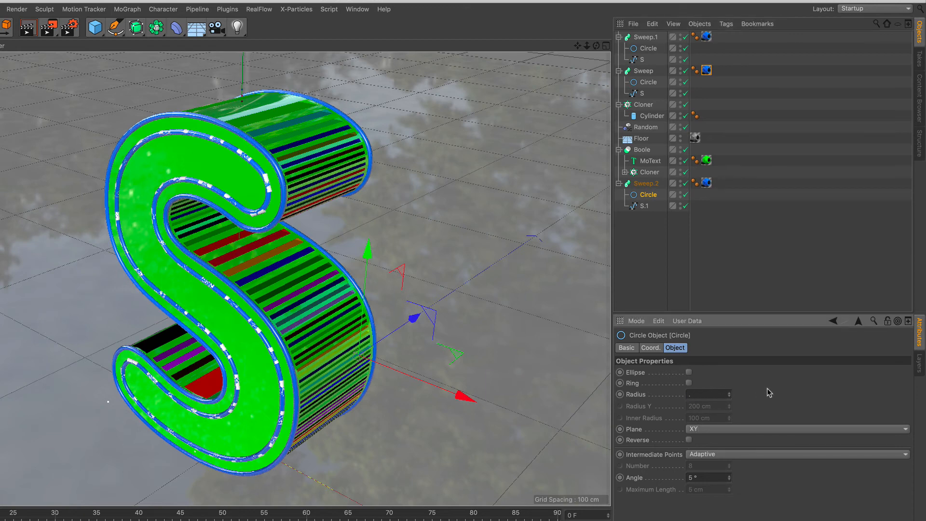
type("5")
key("Return")
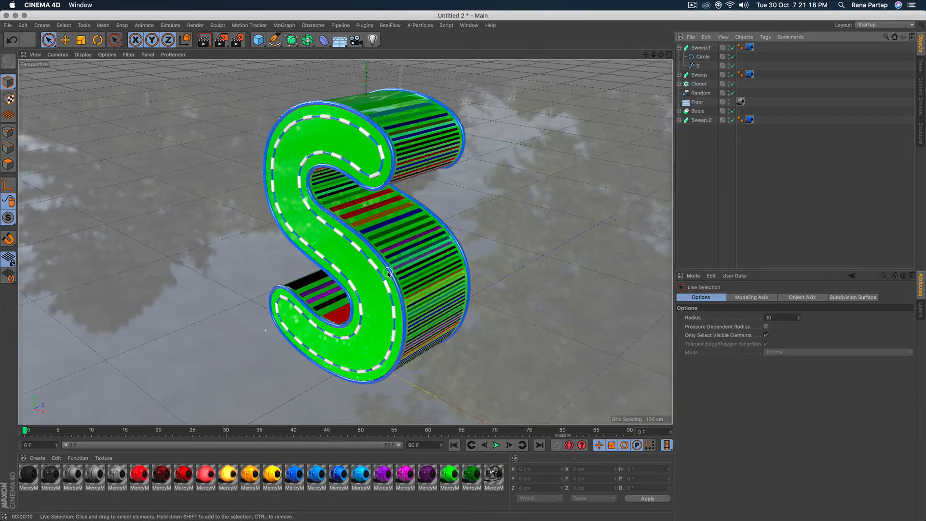
Turn the view towards the letter's front face and render the active view
left_click_drag(338, 232, 364, 233, "alt")
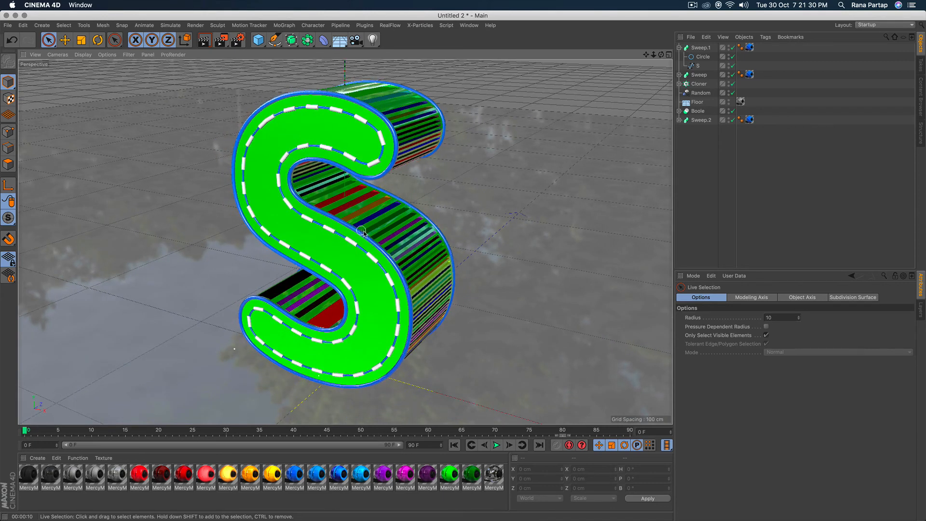
left_click(205, 42)
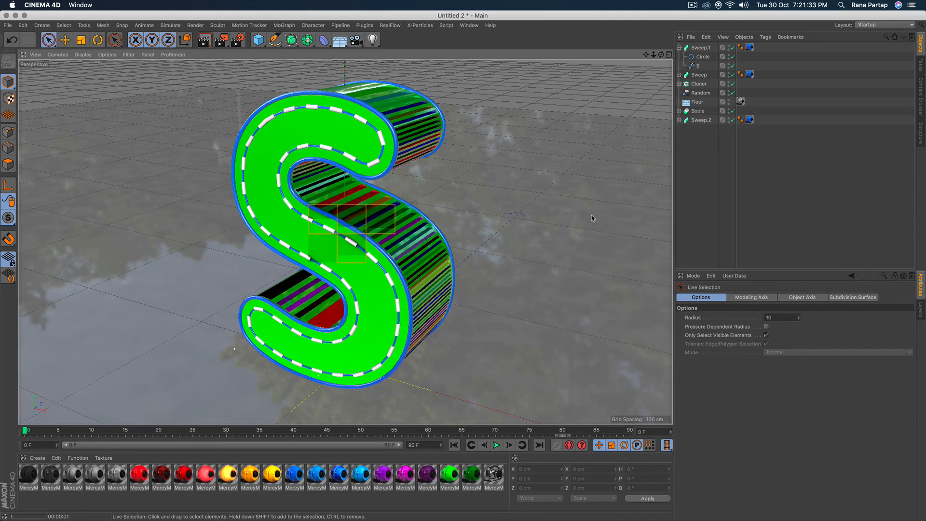